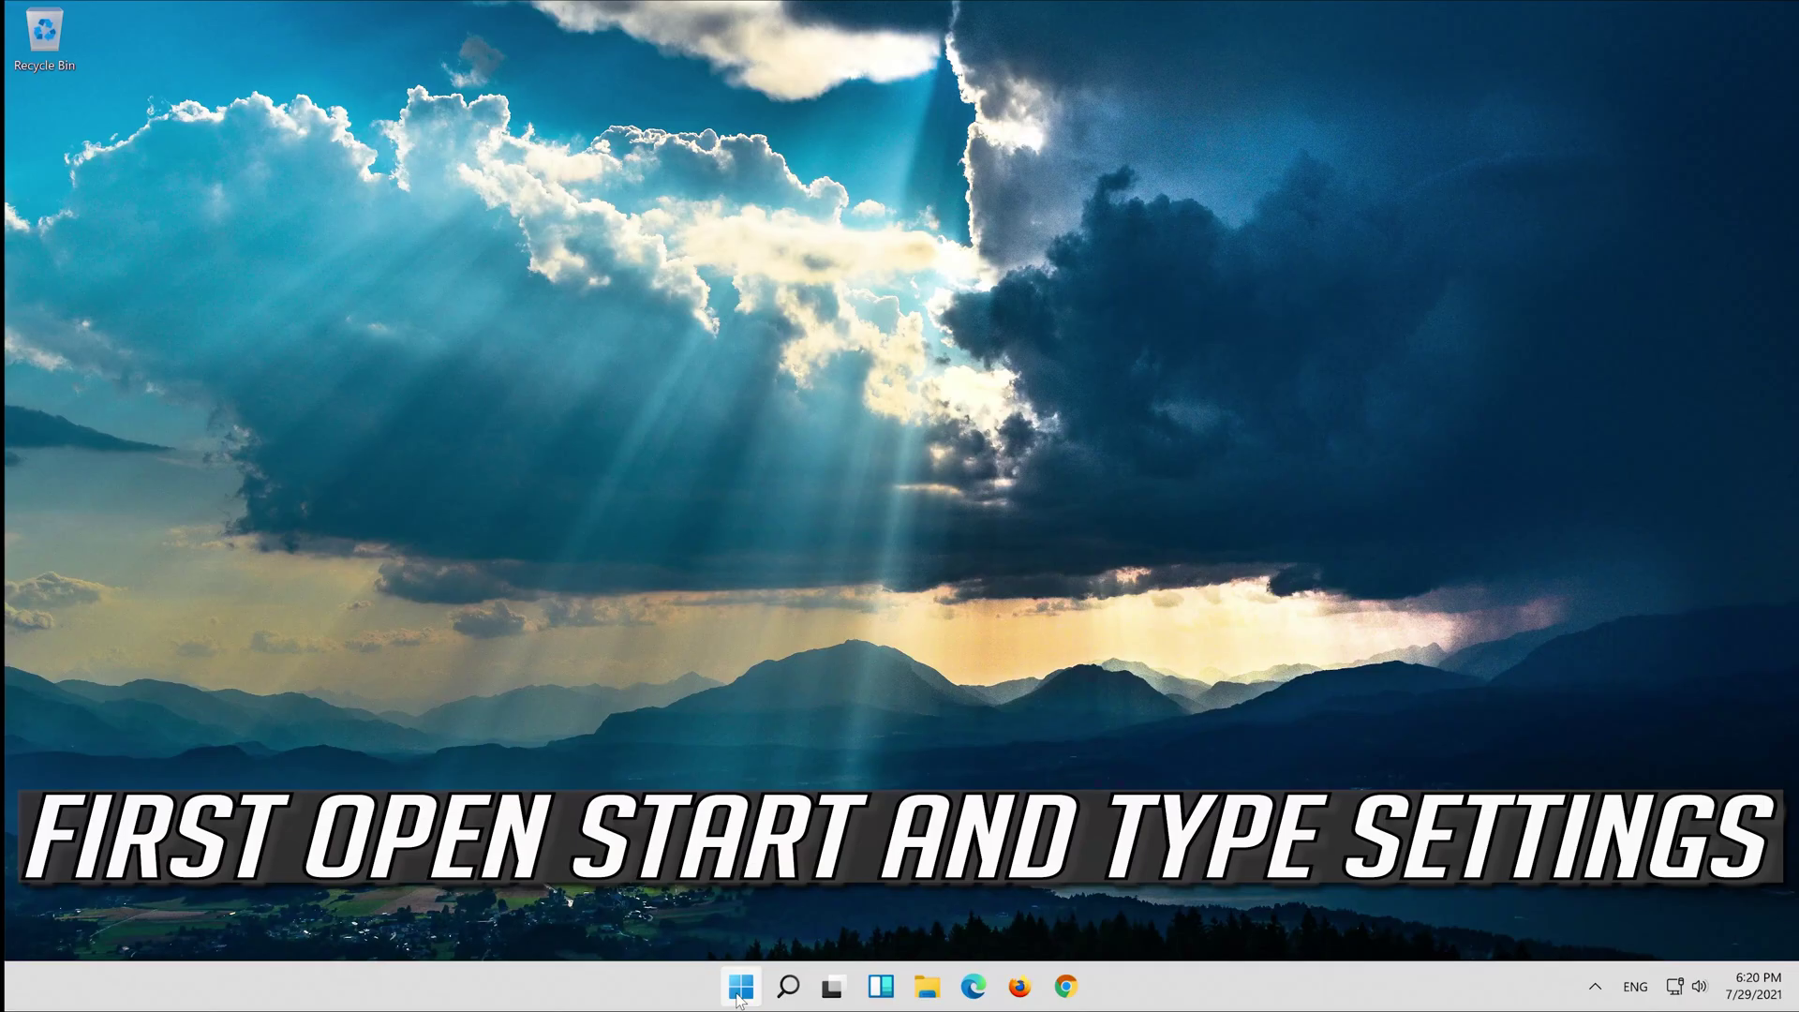
# Step: Search the Start menu for 'settings'
pyautogui.write('settings')
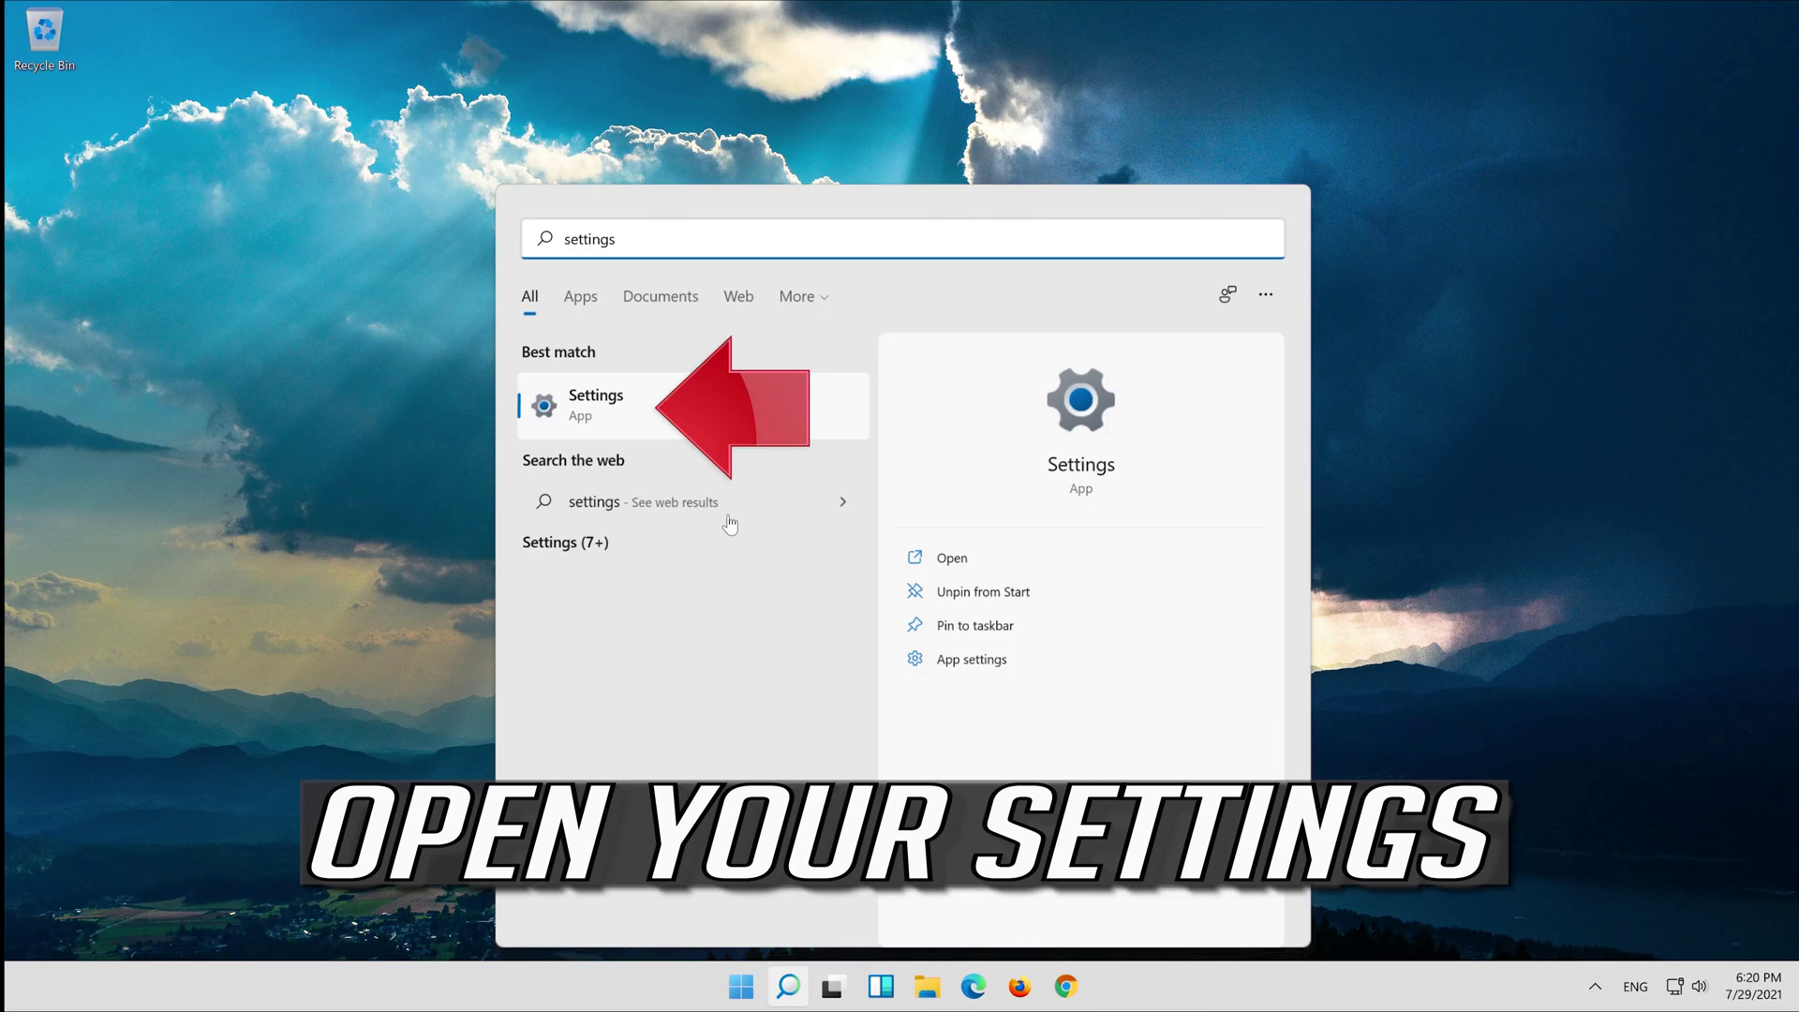
# Step: Open Settings > Apps > Apps & features and scroll the 43-app list toward Microsoft Store
pyautogui.click(676, 431)
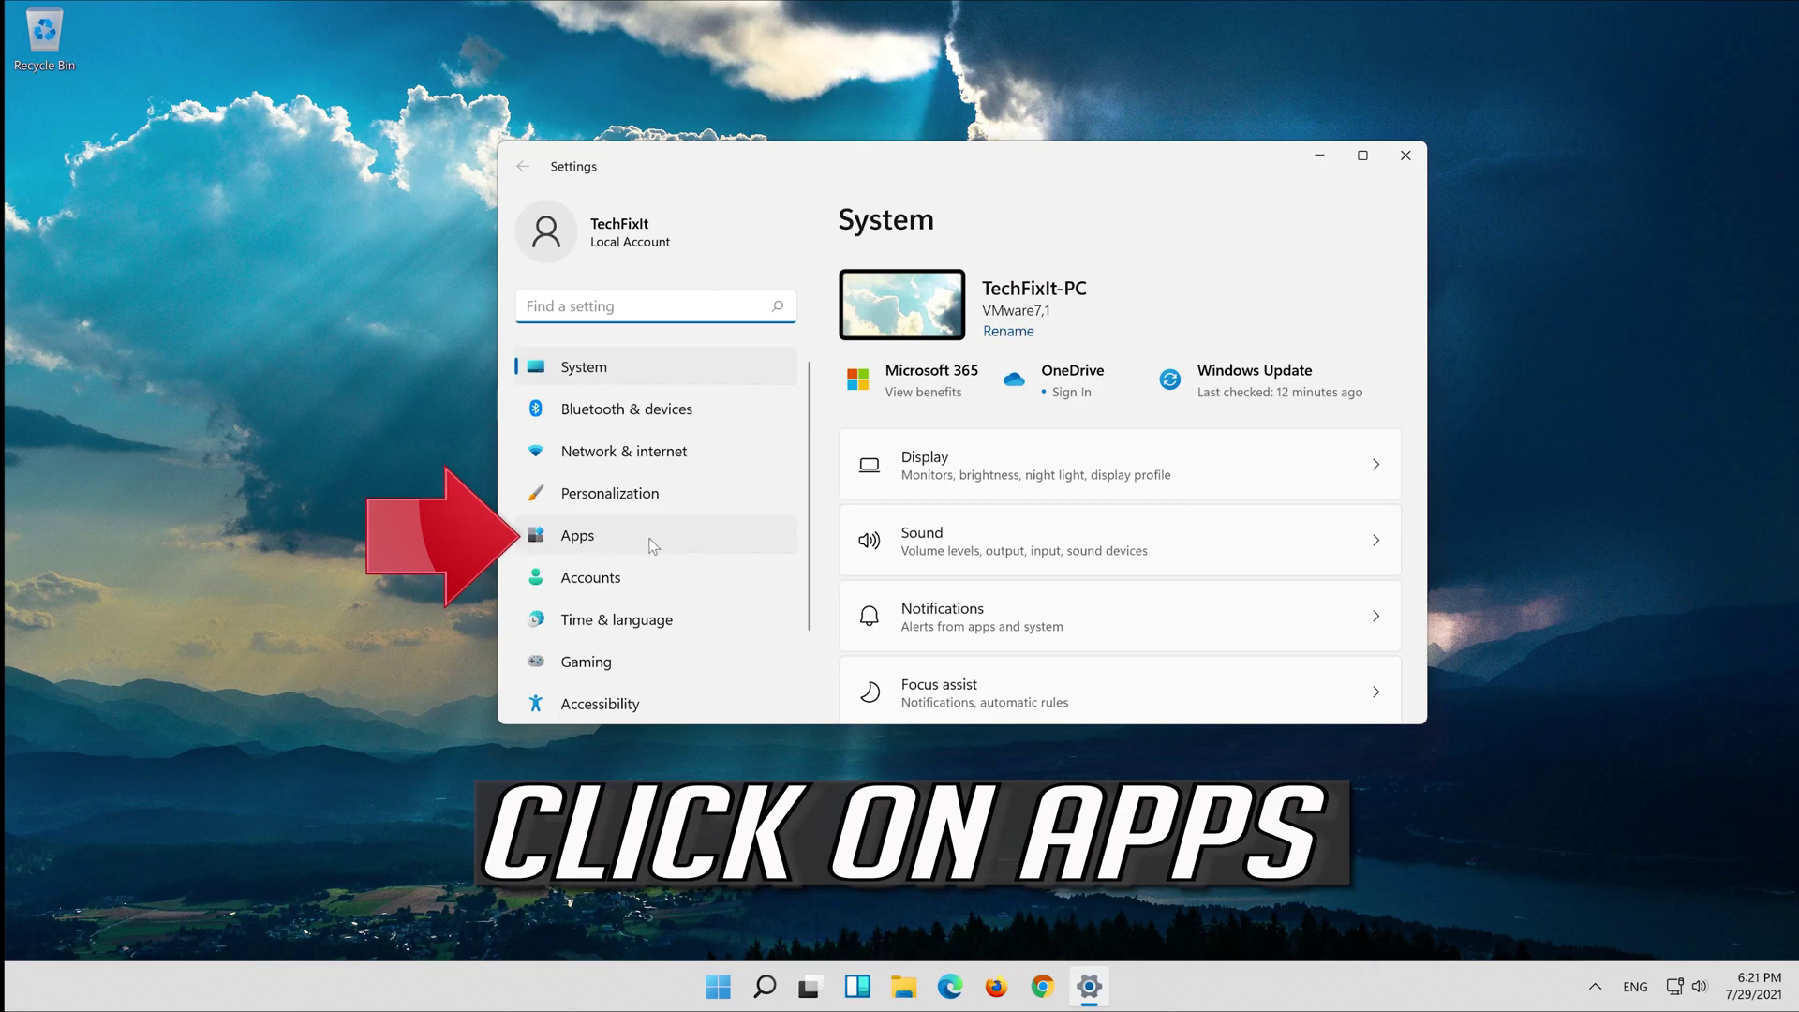
pyautogui.click(625, 548)
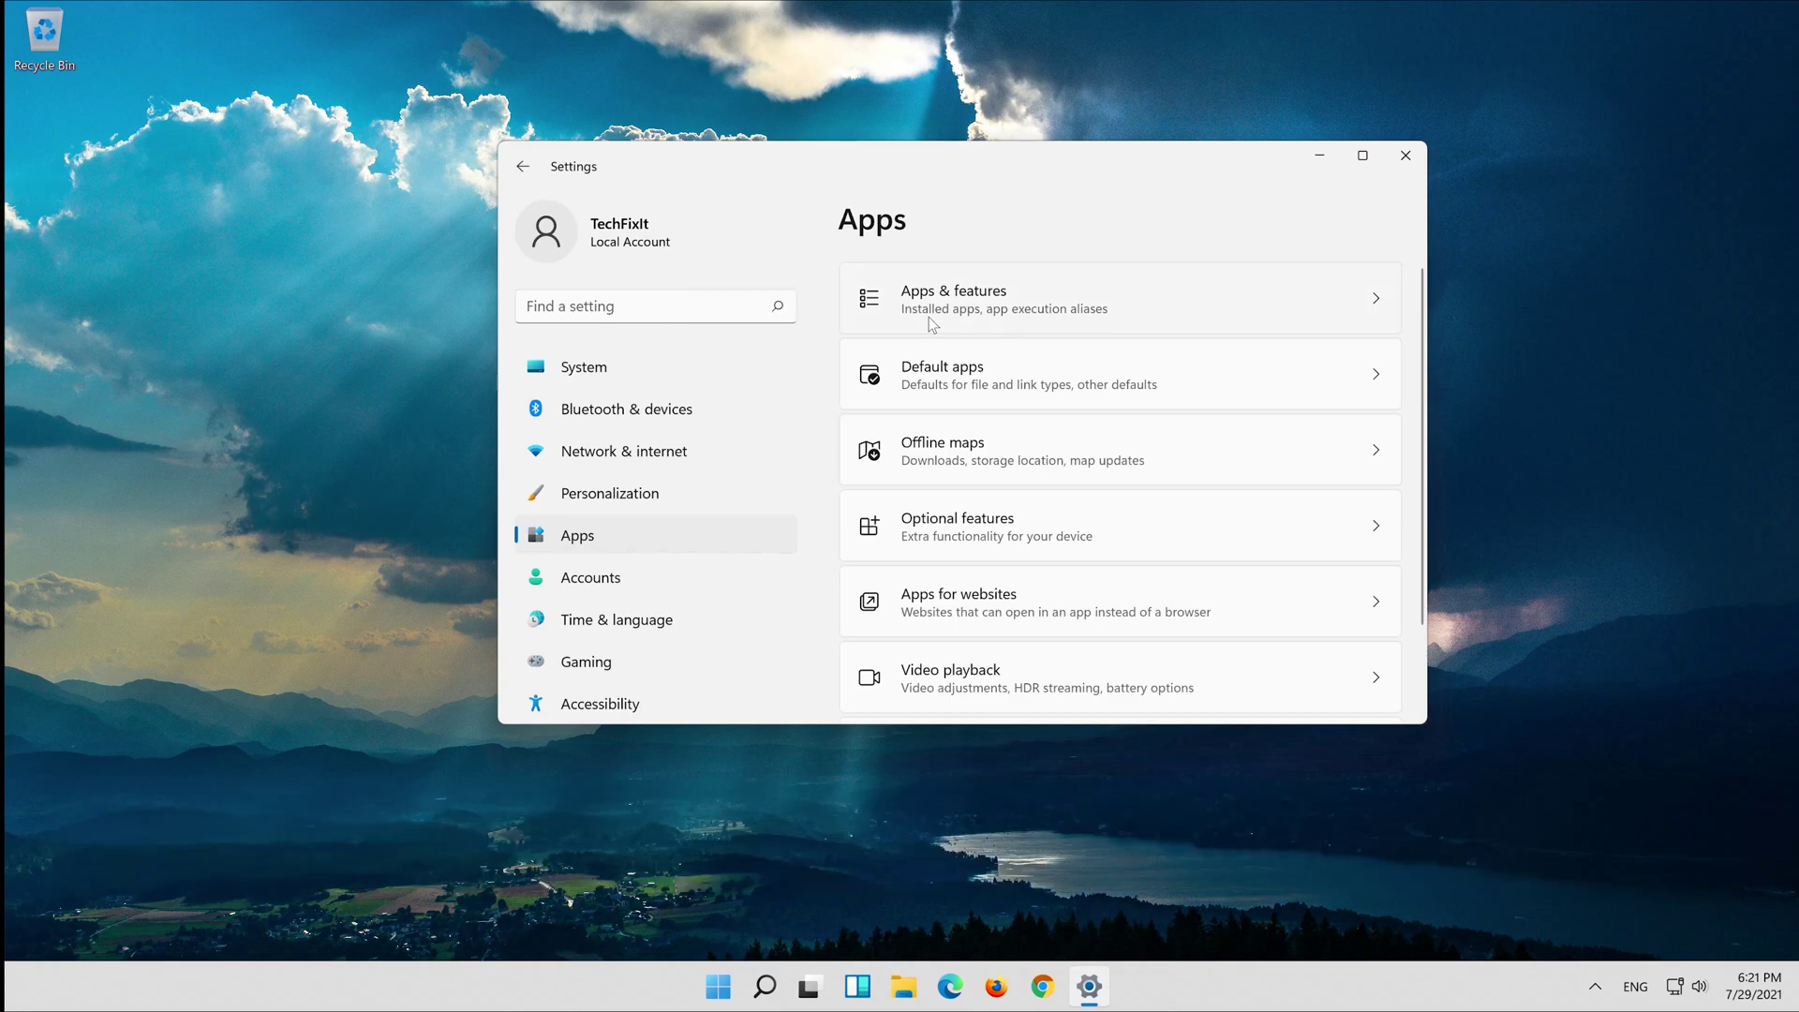
pyautogui.click(930, 318)
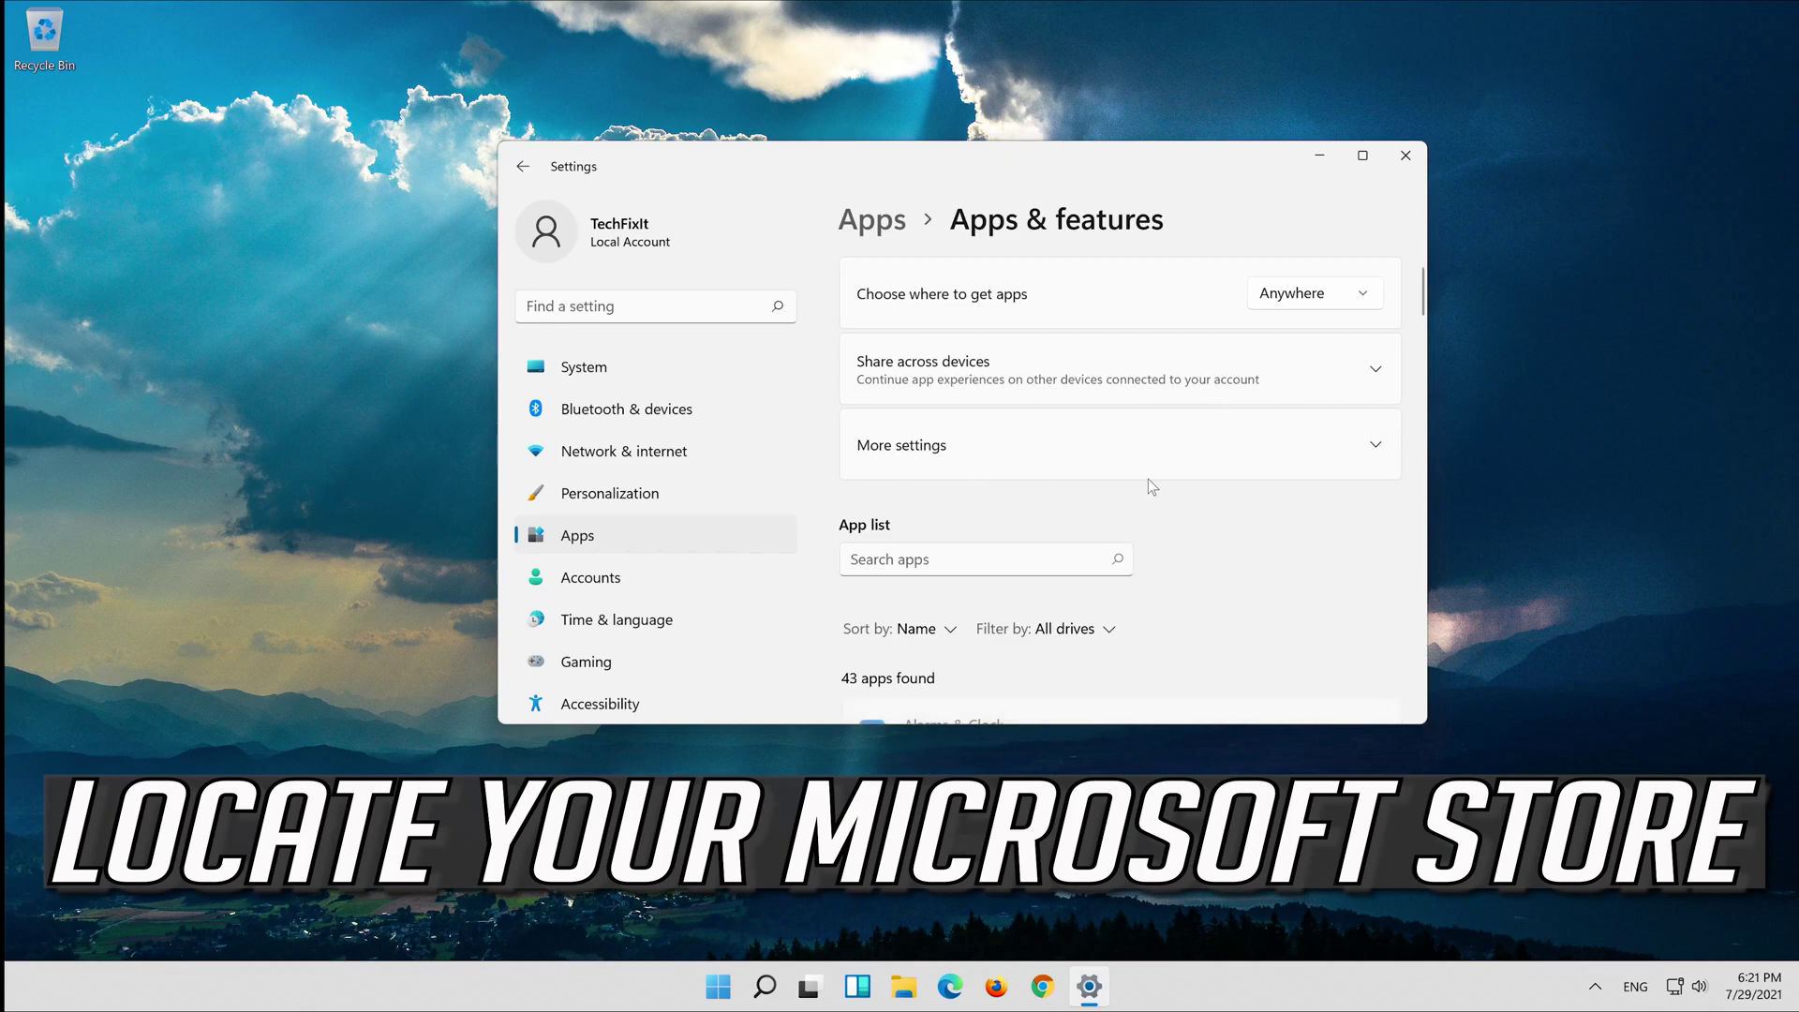
pyautogui.scroll(-10, 1148, 479)
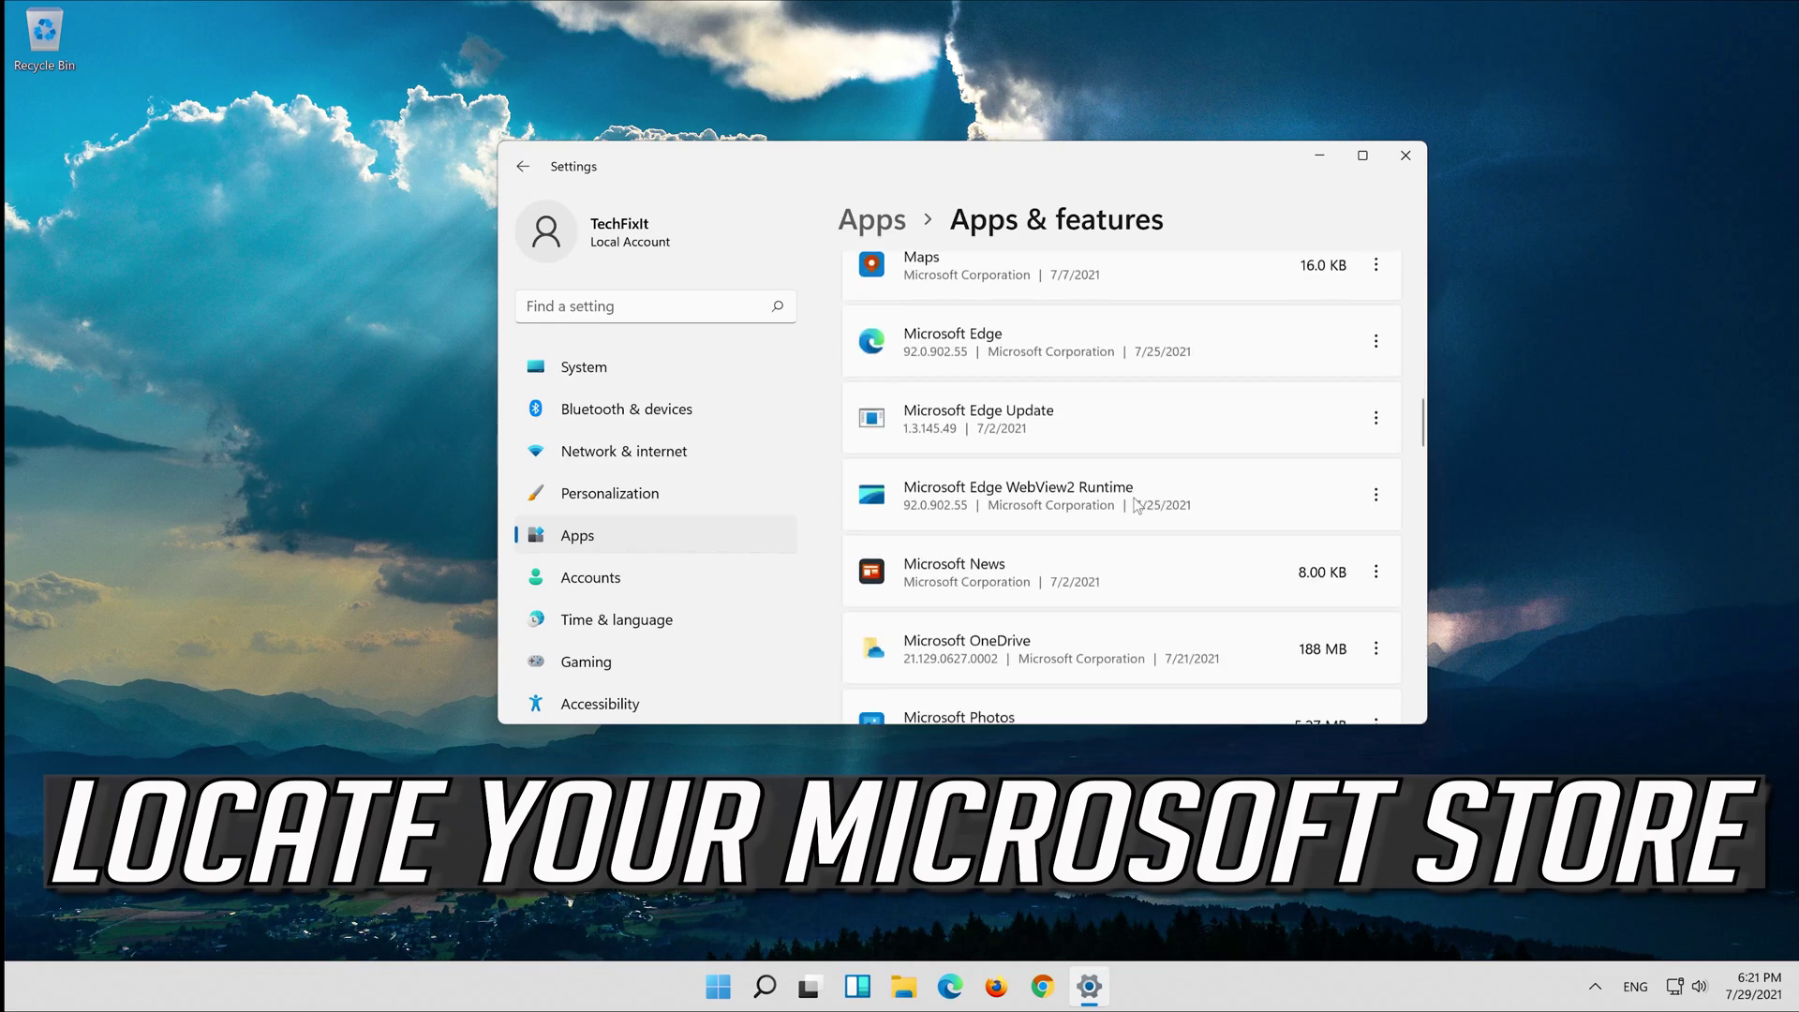
pyautogui.scroll(-4, 1137, 506)
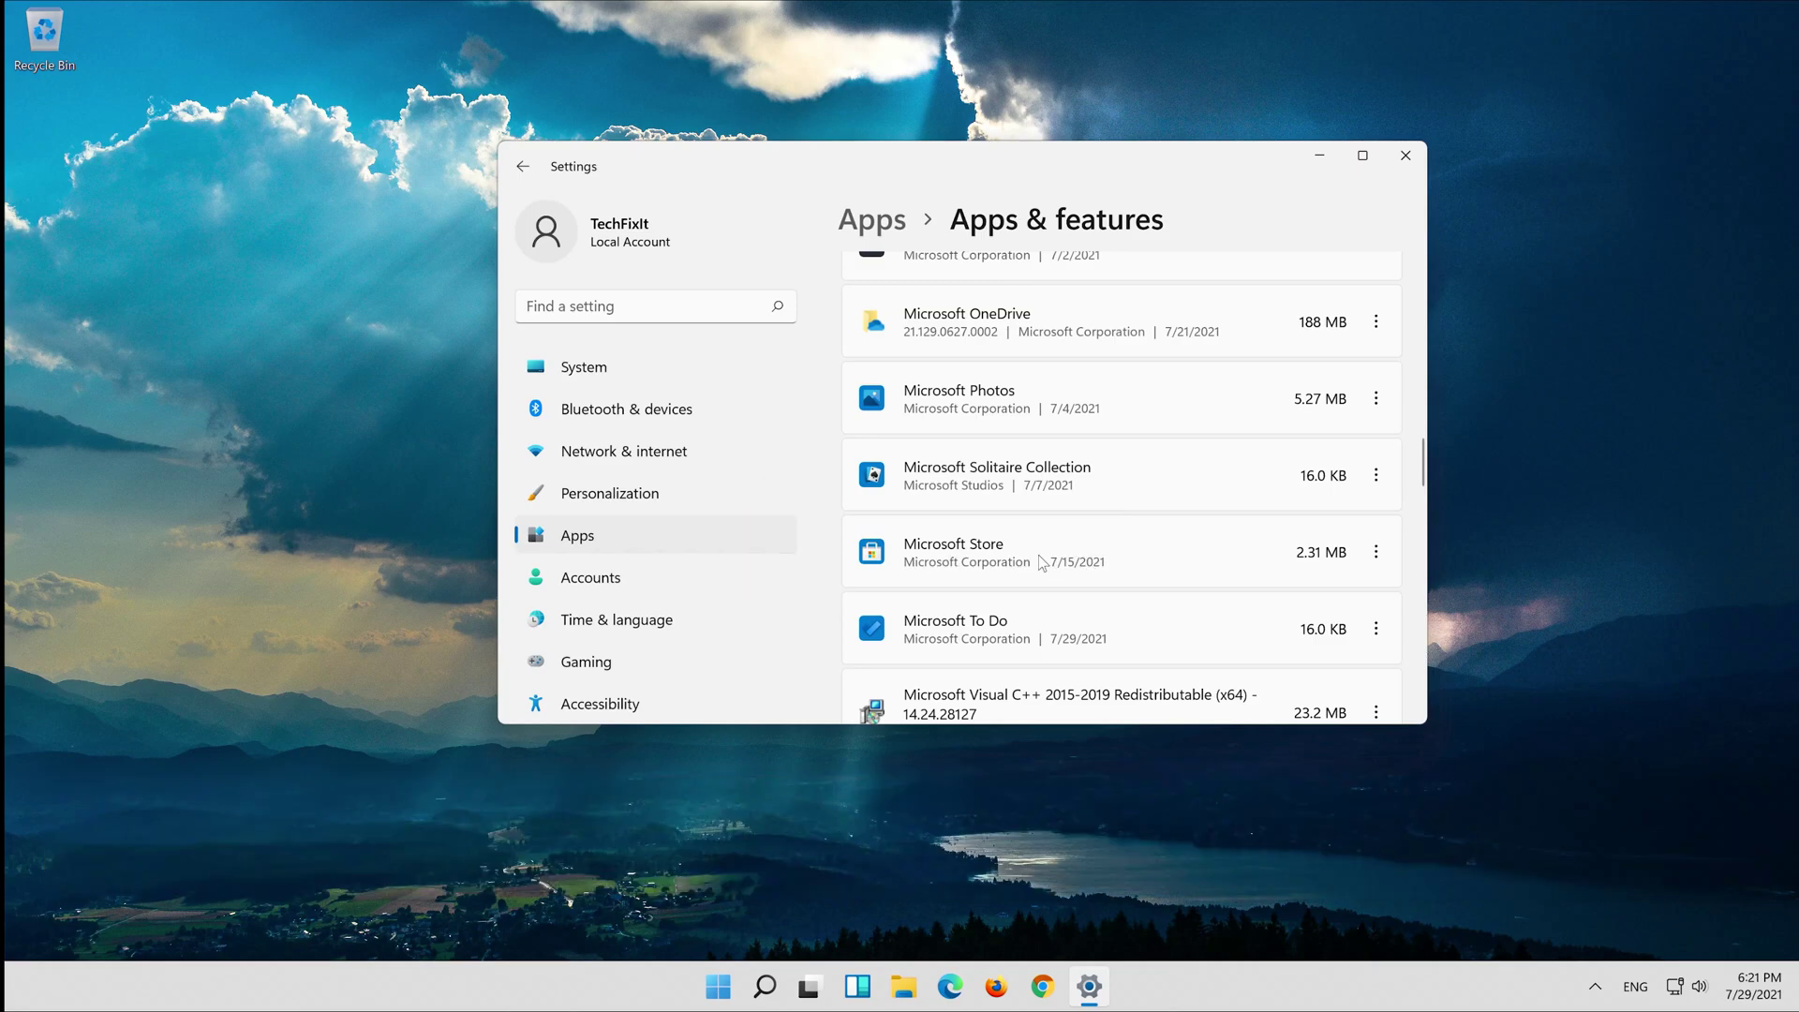
# Step: Open Microsoft Store's Advanced options and scroll down to its Repair and Reset section
pyautogui.click(1375, 553)
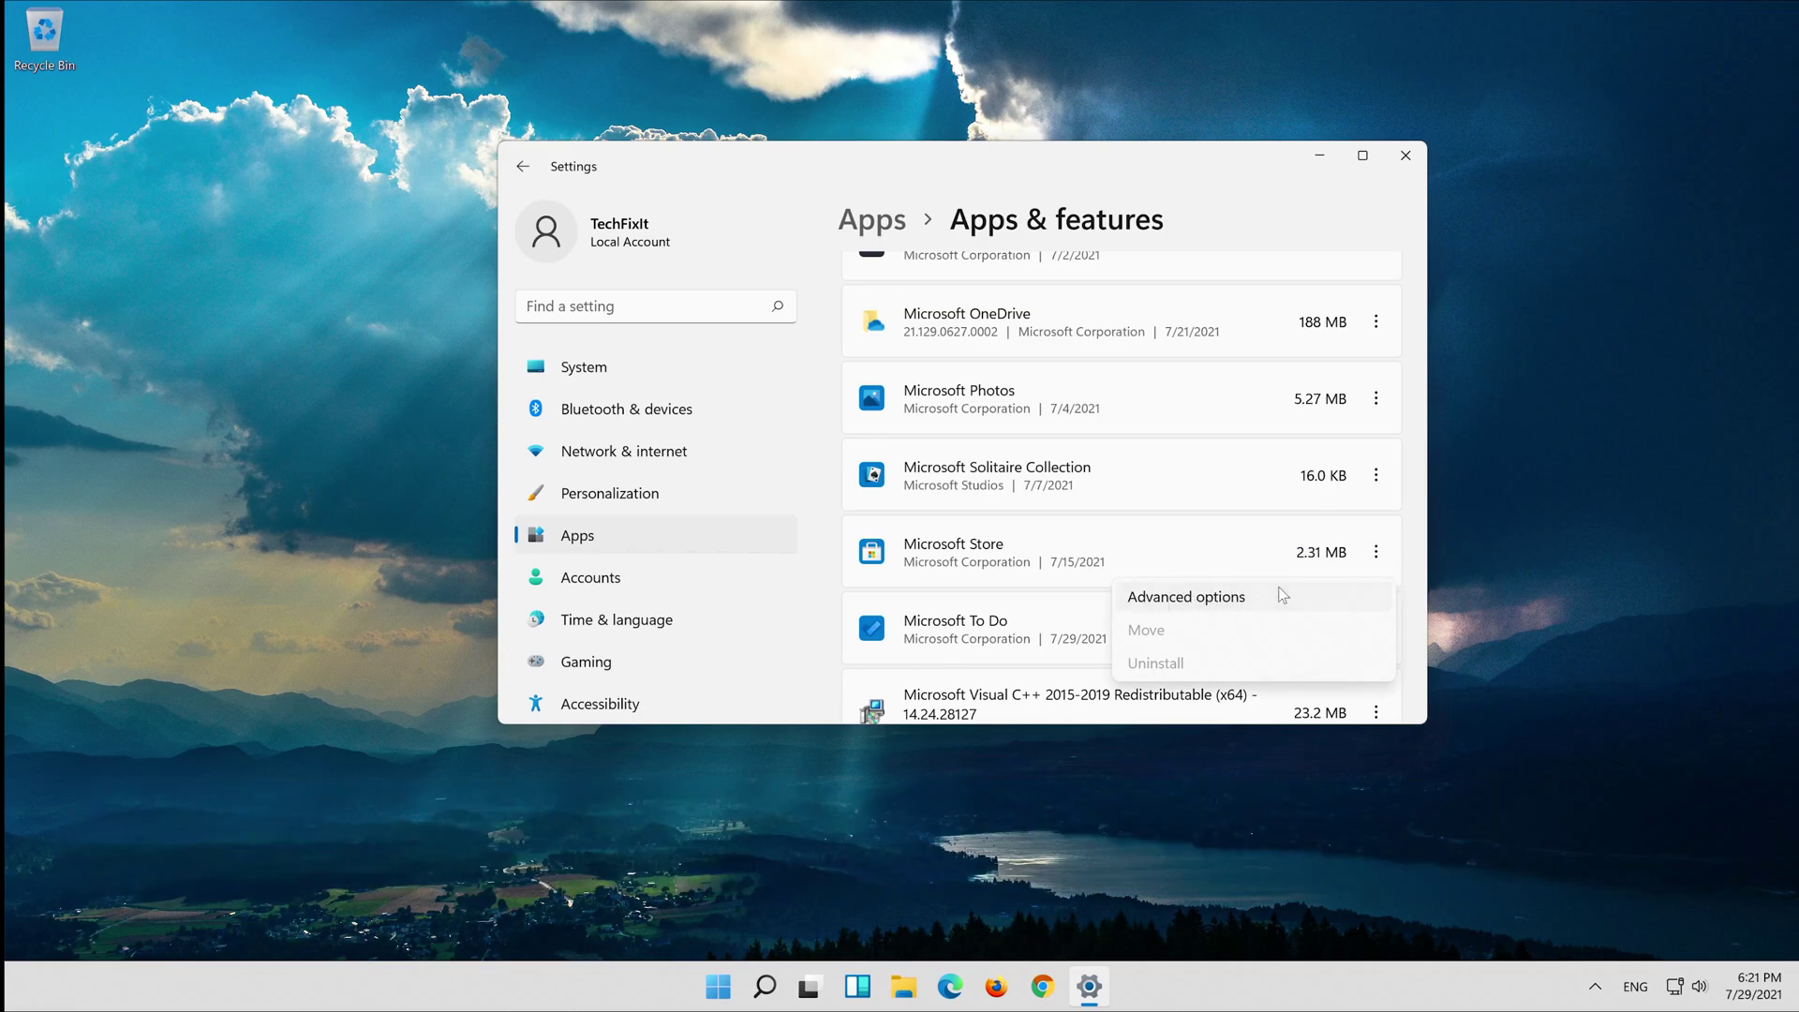
pyautogui.click(1282, 595)
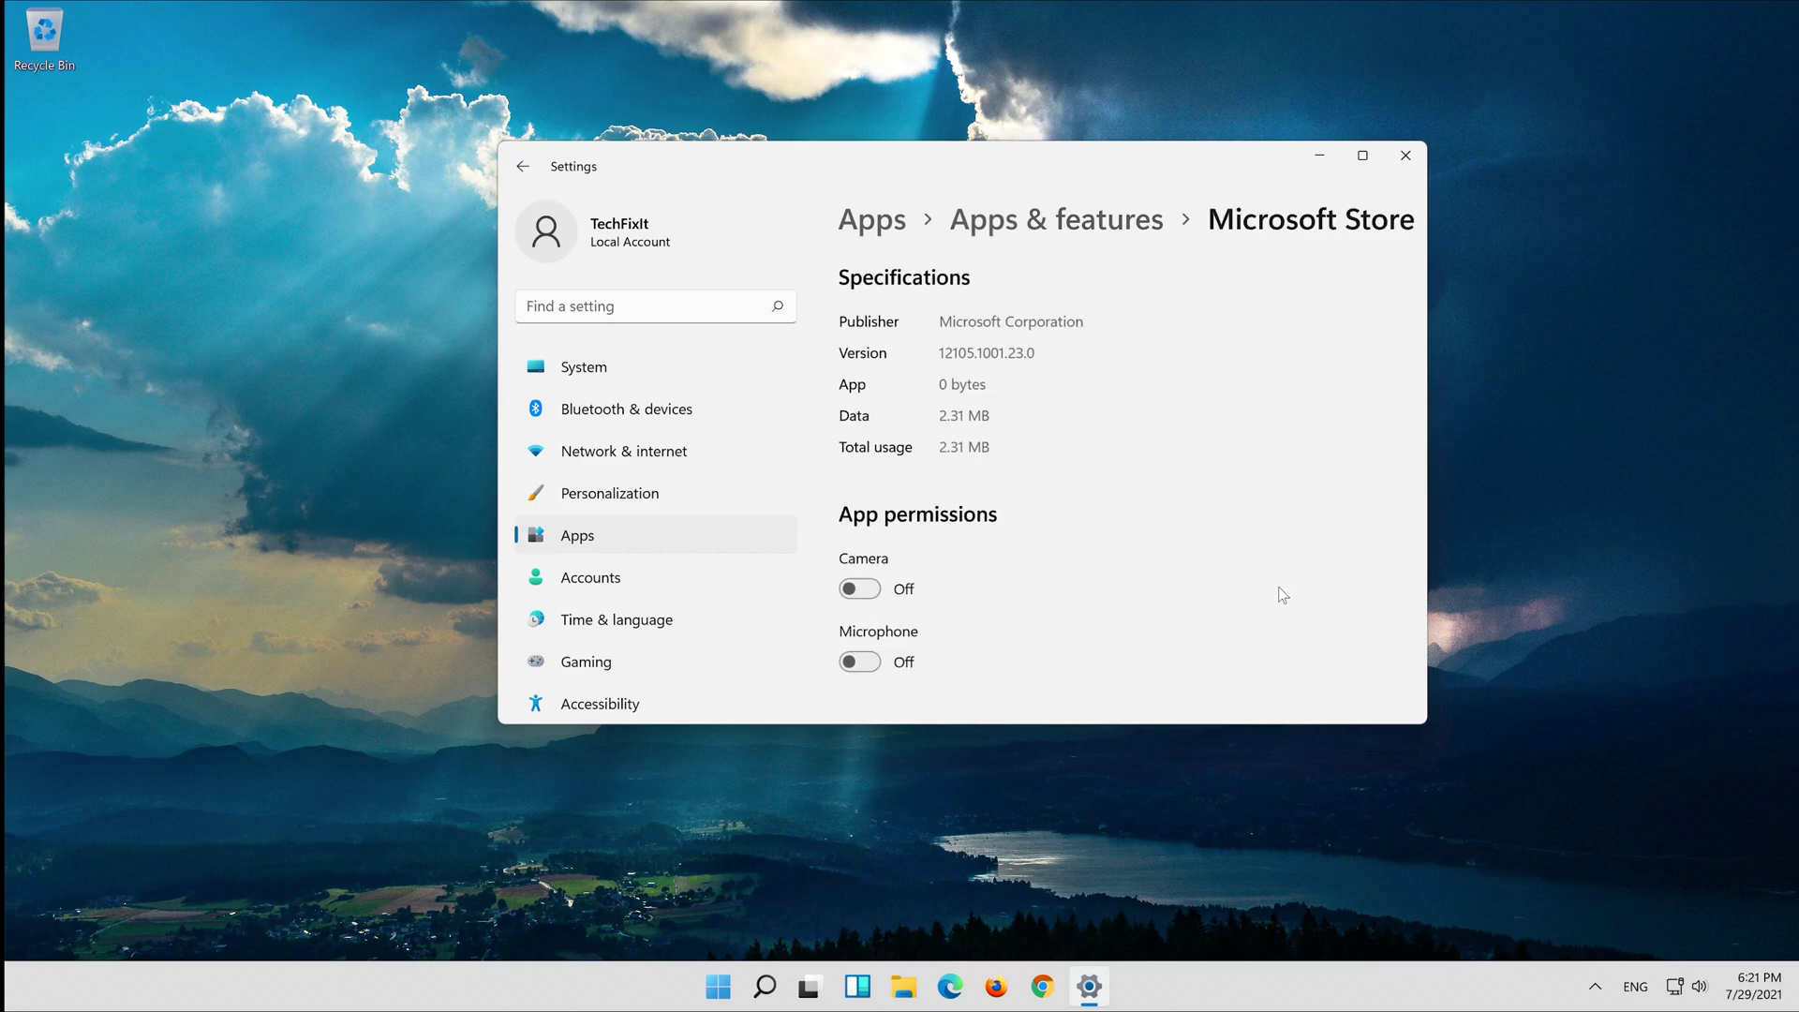
pyautogui.scroll(-5, 1162, 473)
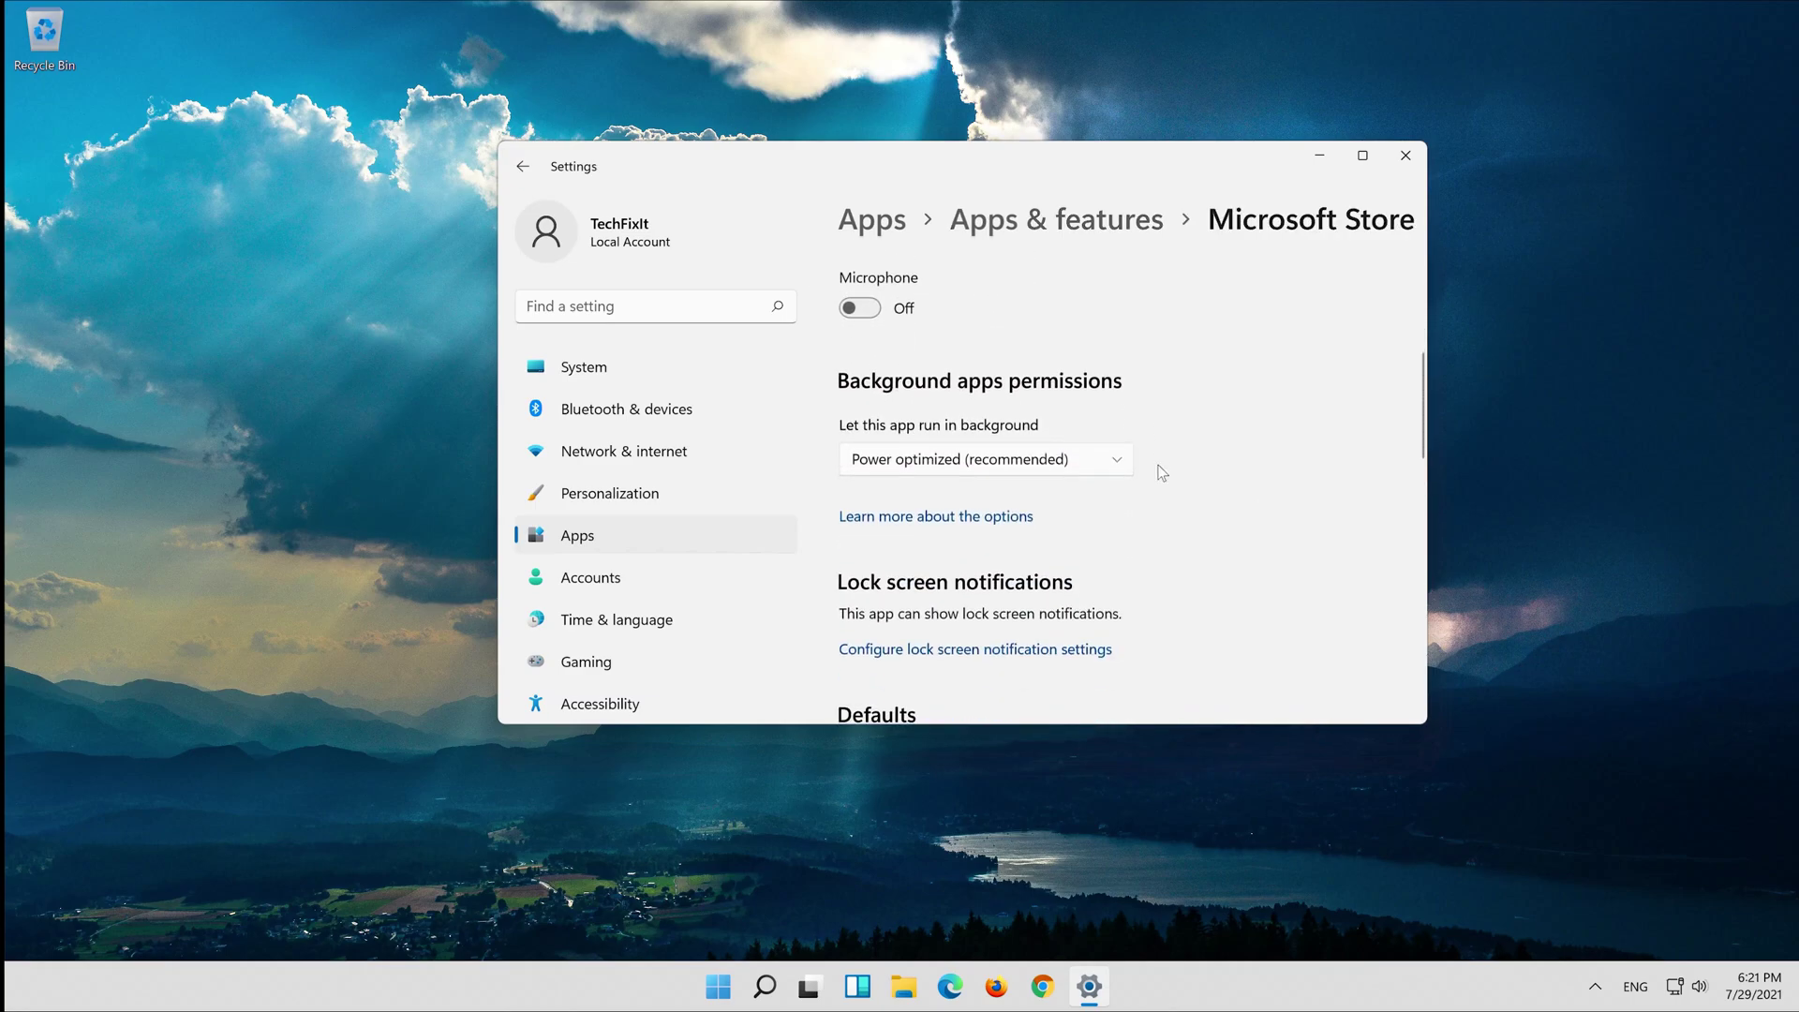
pyautogui.scroll(-3, 1169, 475)
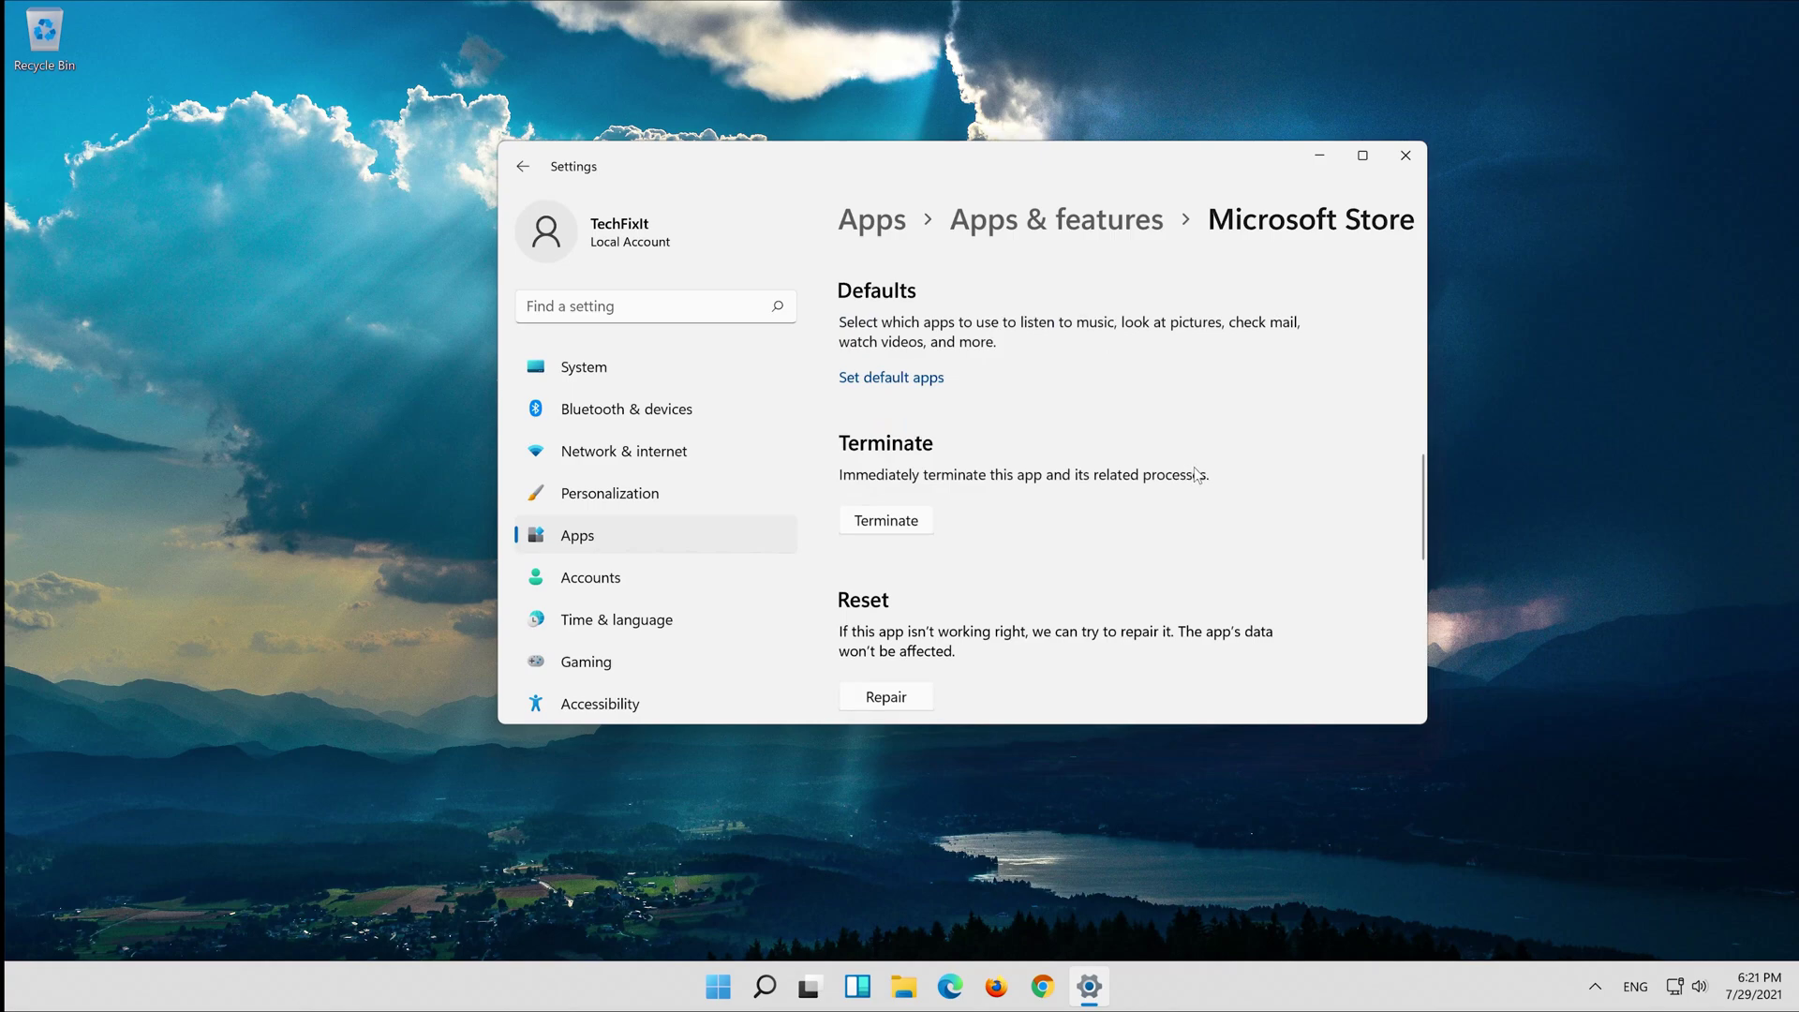
pyautogui.scroll(-2, 1194, 474)
pyautogui.scroll(-1, 1193, 467)
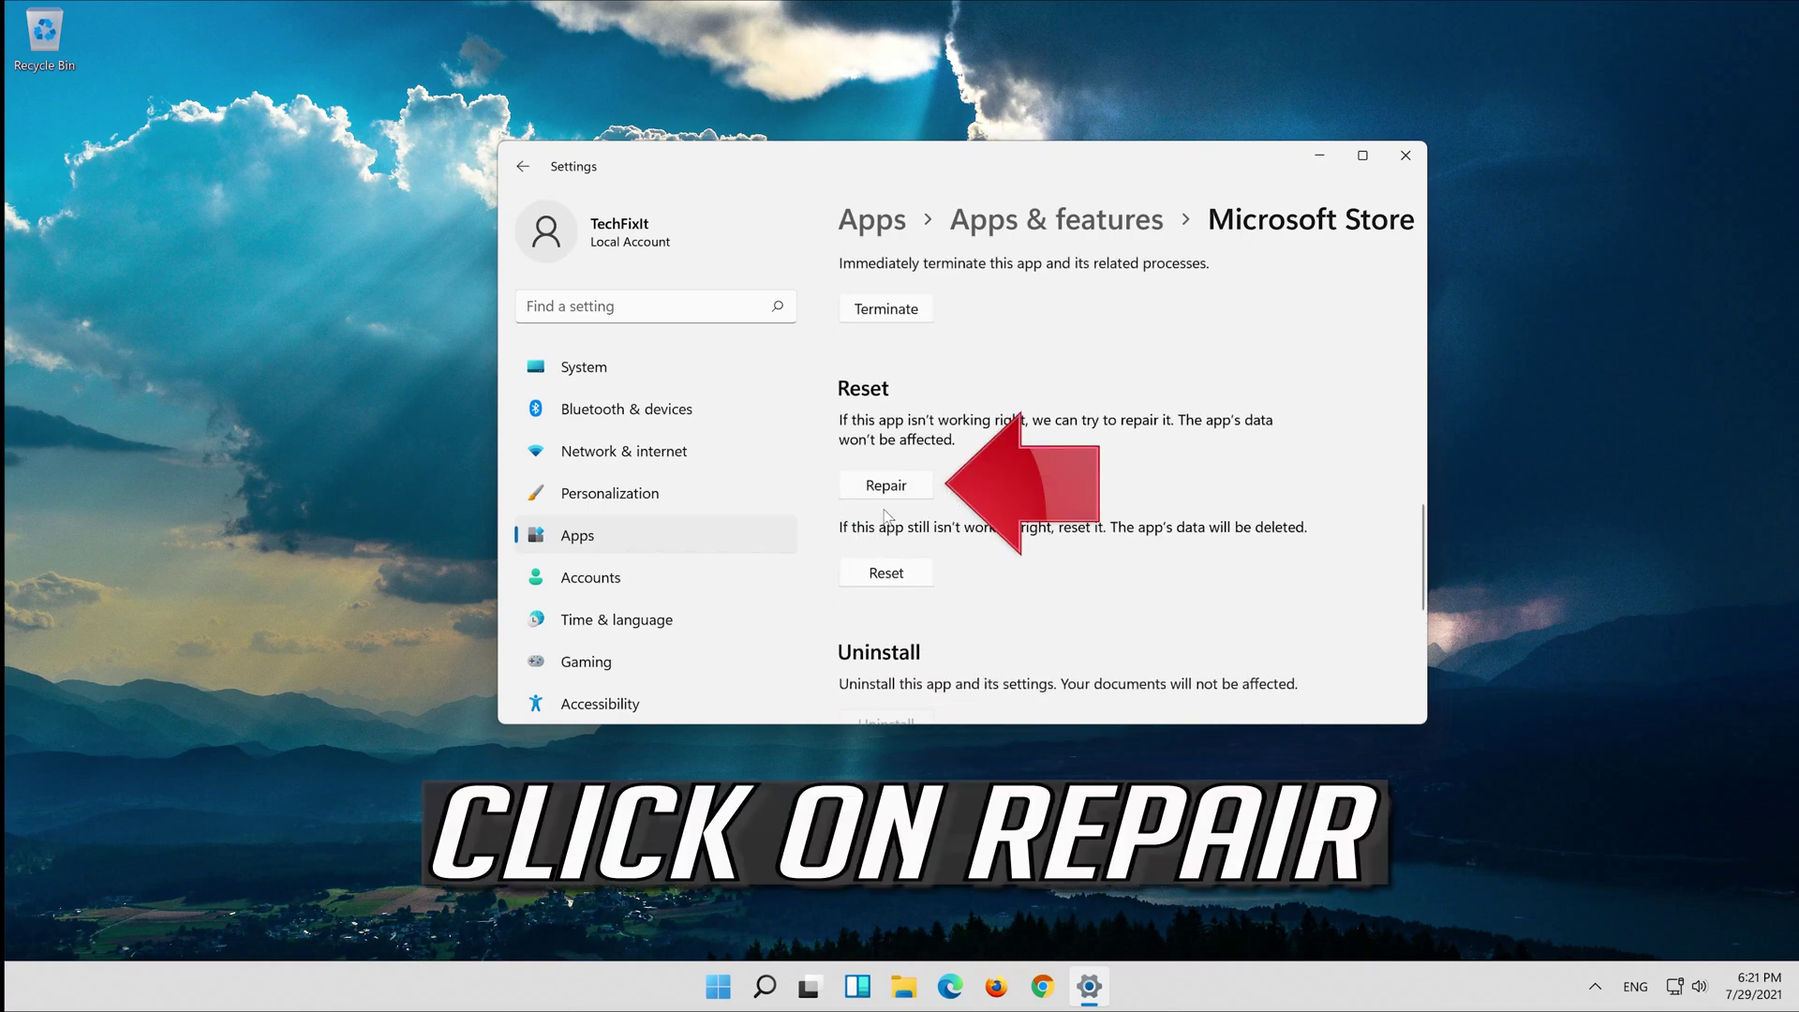
# Step: Repair Microsoft Store, then reset it, confirming deletion of its app data
pyautogui.click(872, 487)
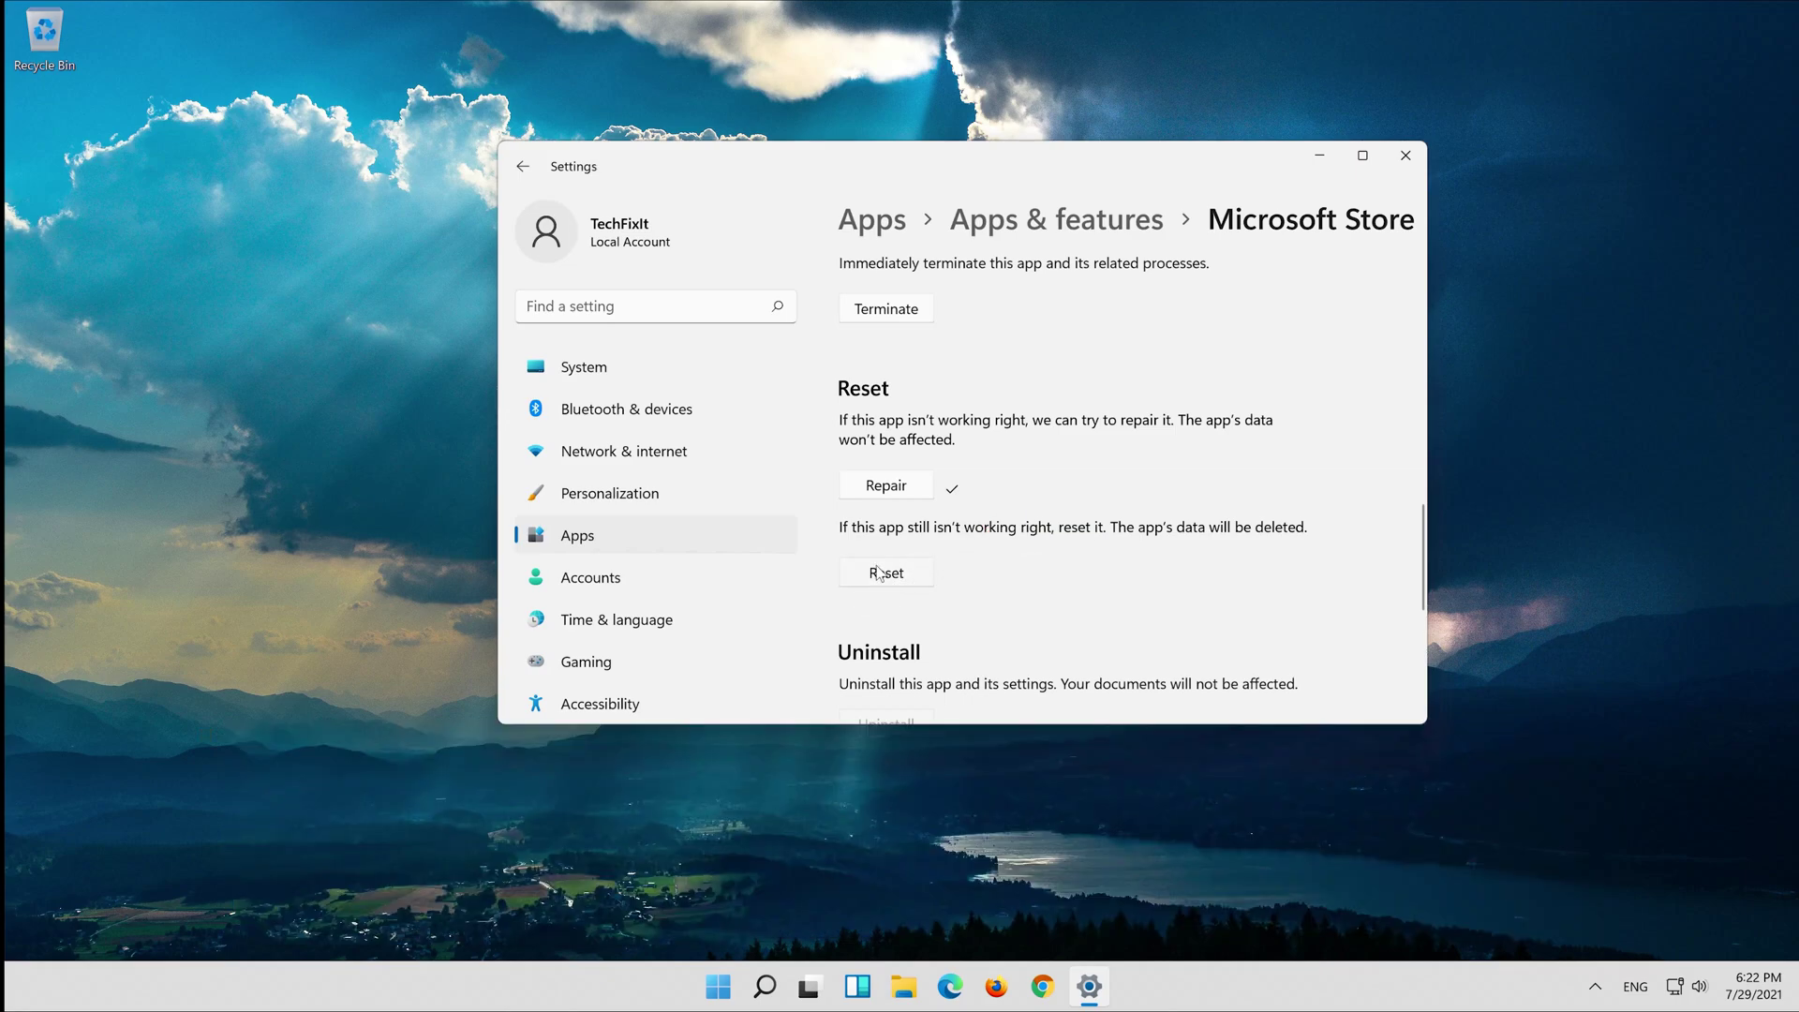
pyautogui.click(878, 572)
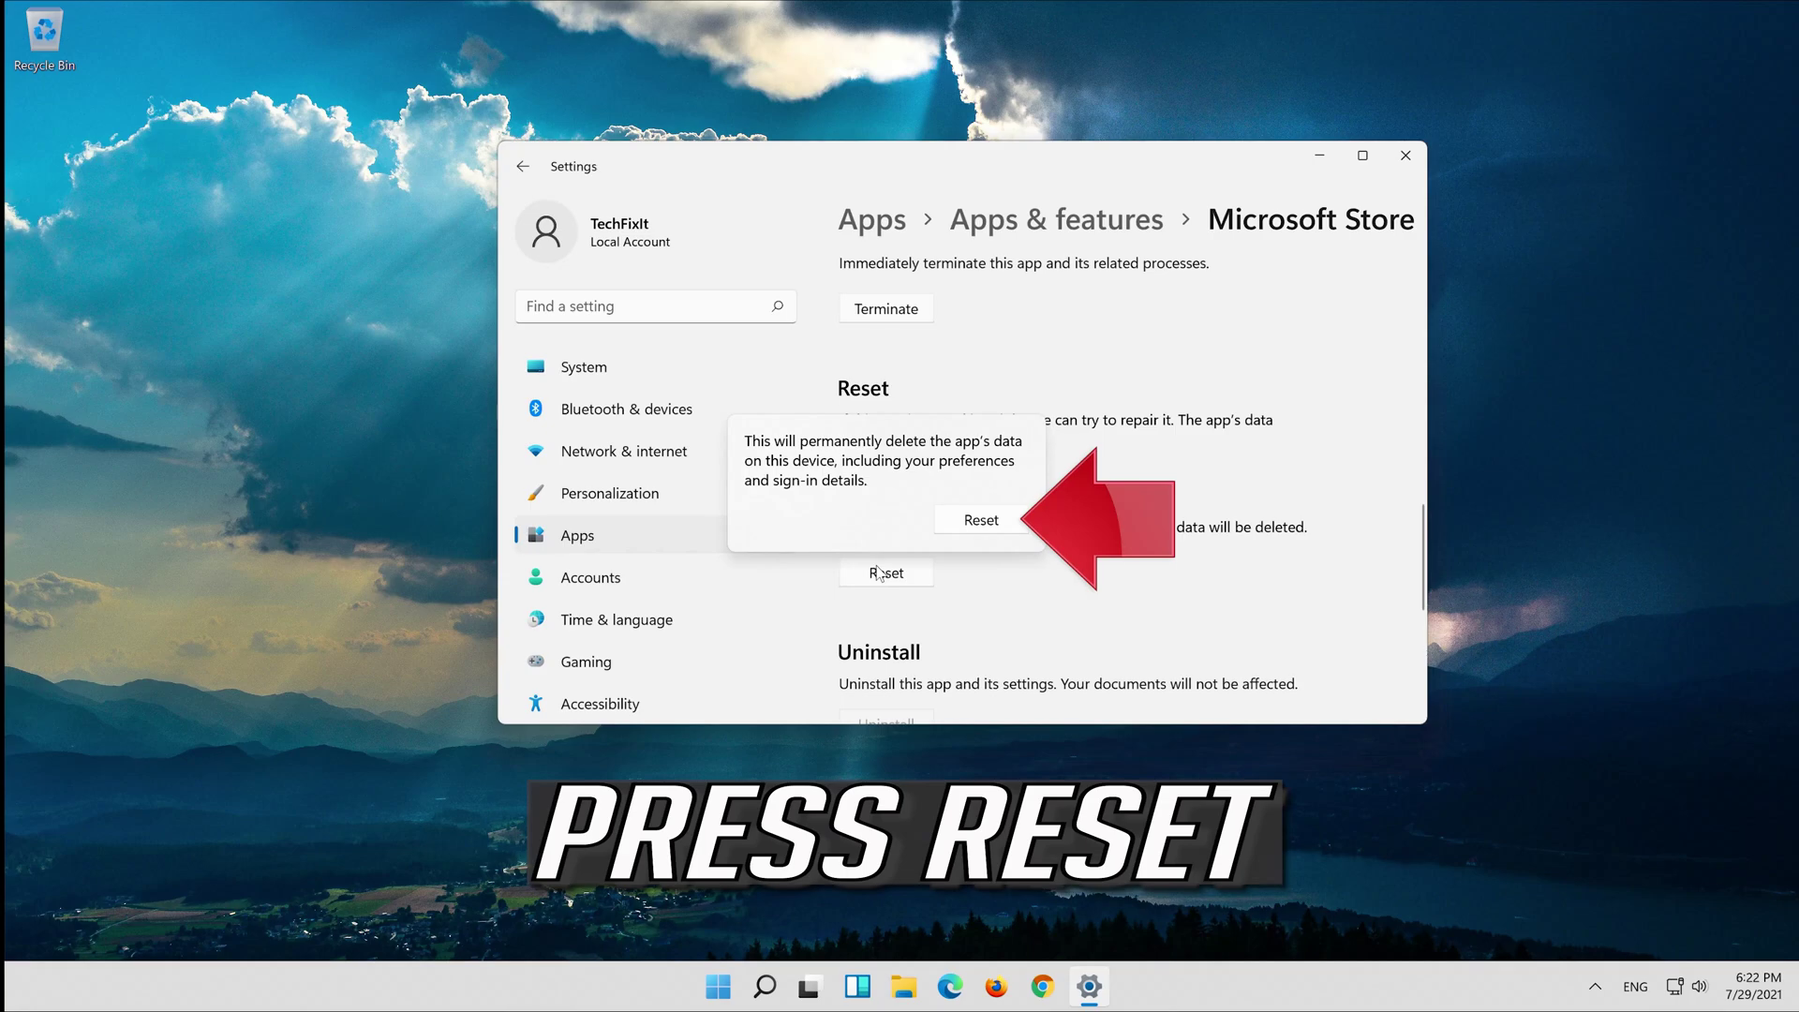
pyautogui.click(980, 529)
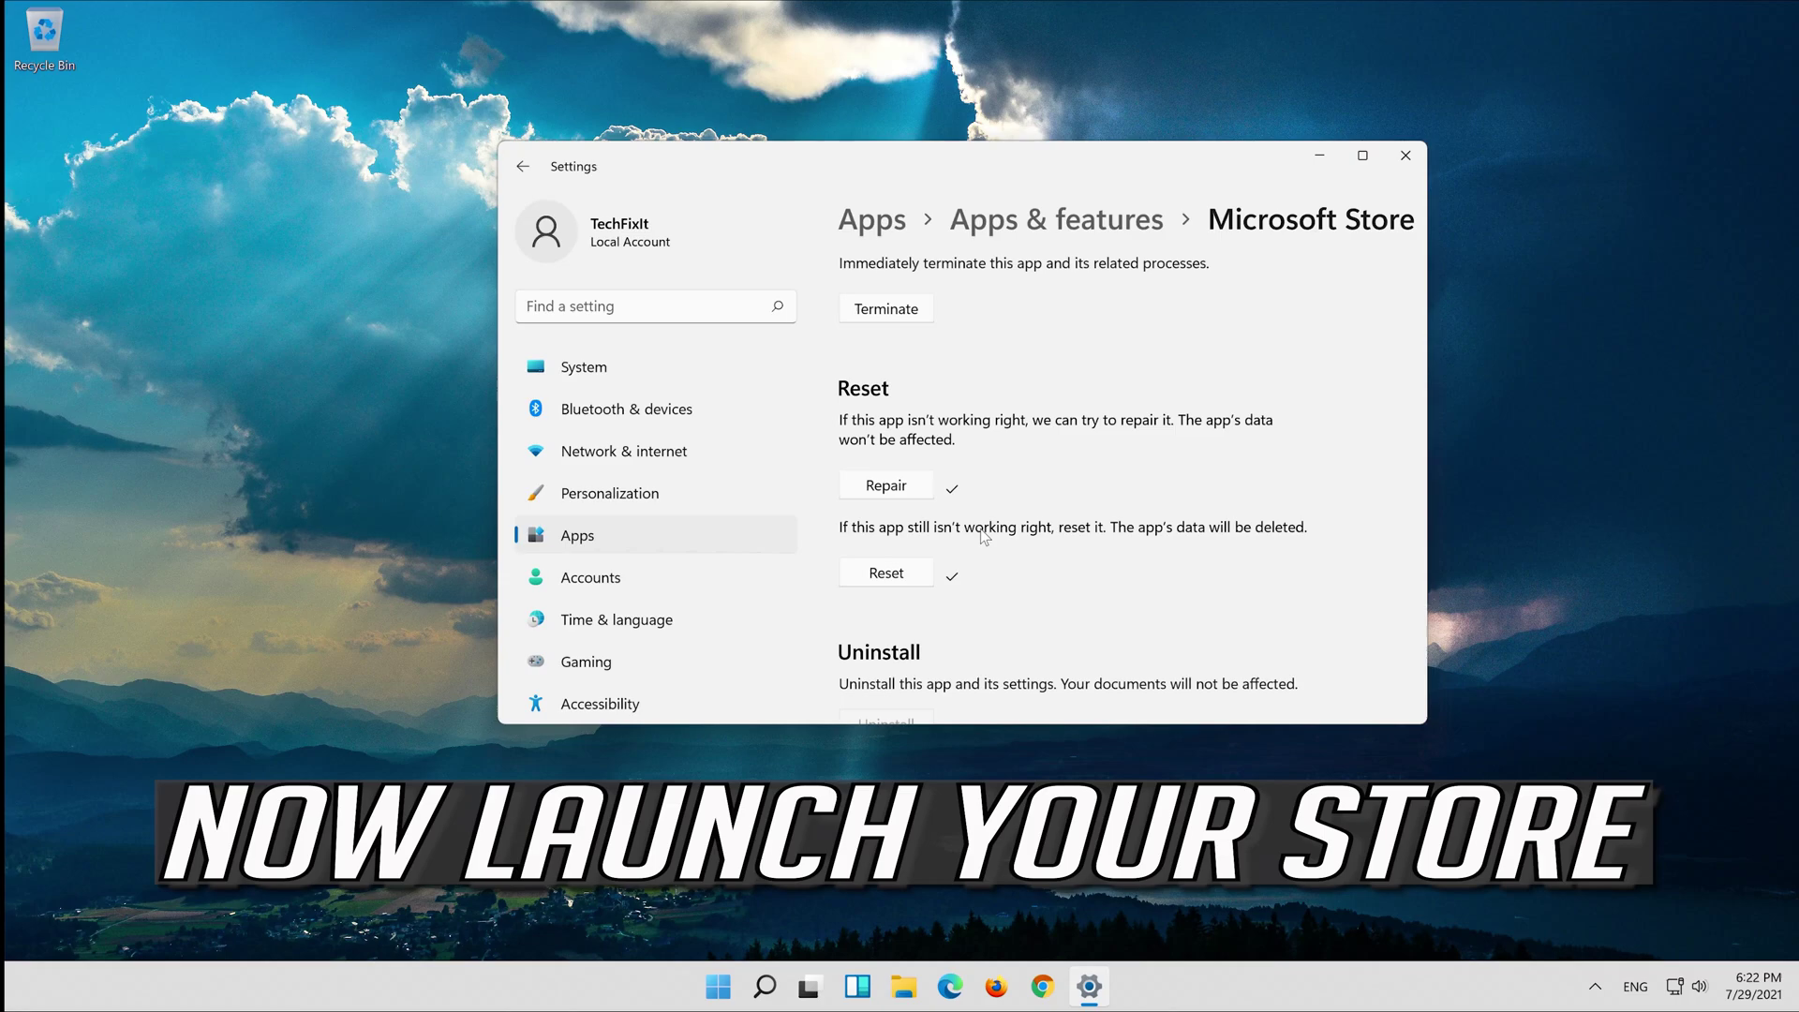
# Step: Close Settings and launch Microsoft Store from Start to confirm its Home page loads
pyautogui.scroll(3, 982, 535)
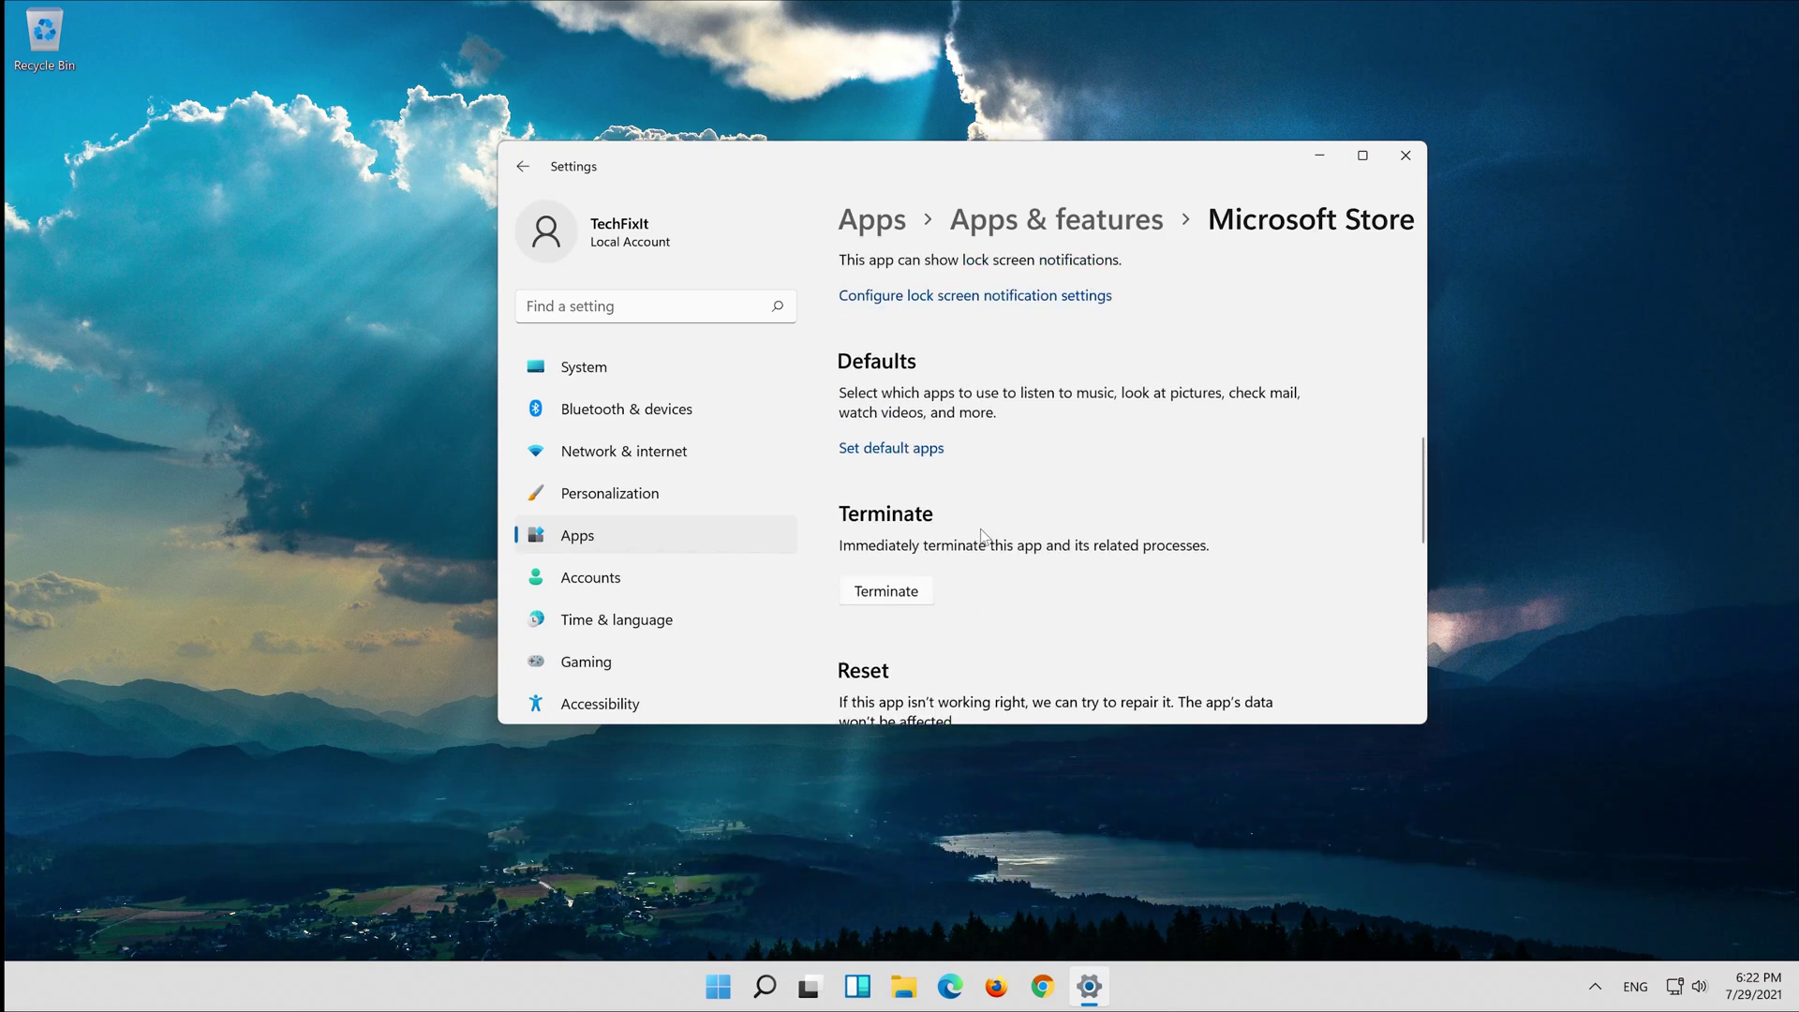
pyautogui.click(1405, 156)
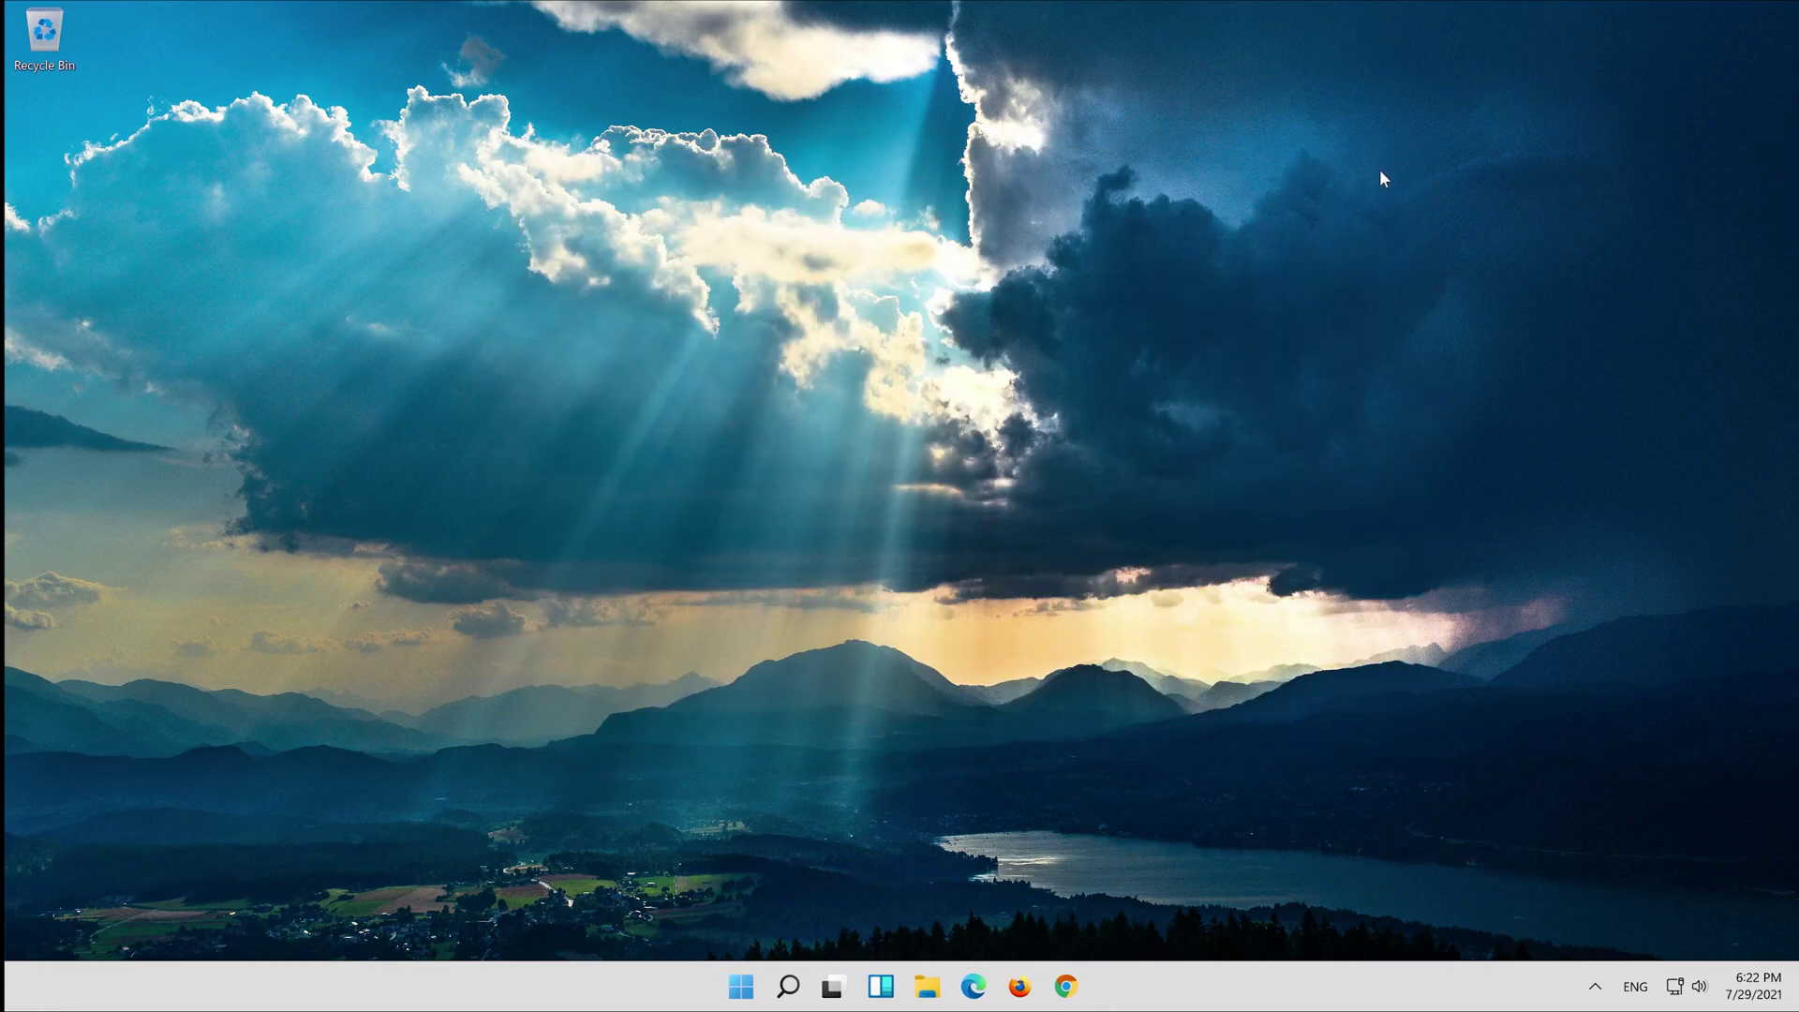
pyautogui.click(743, 986)
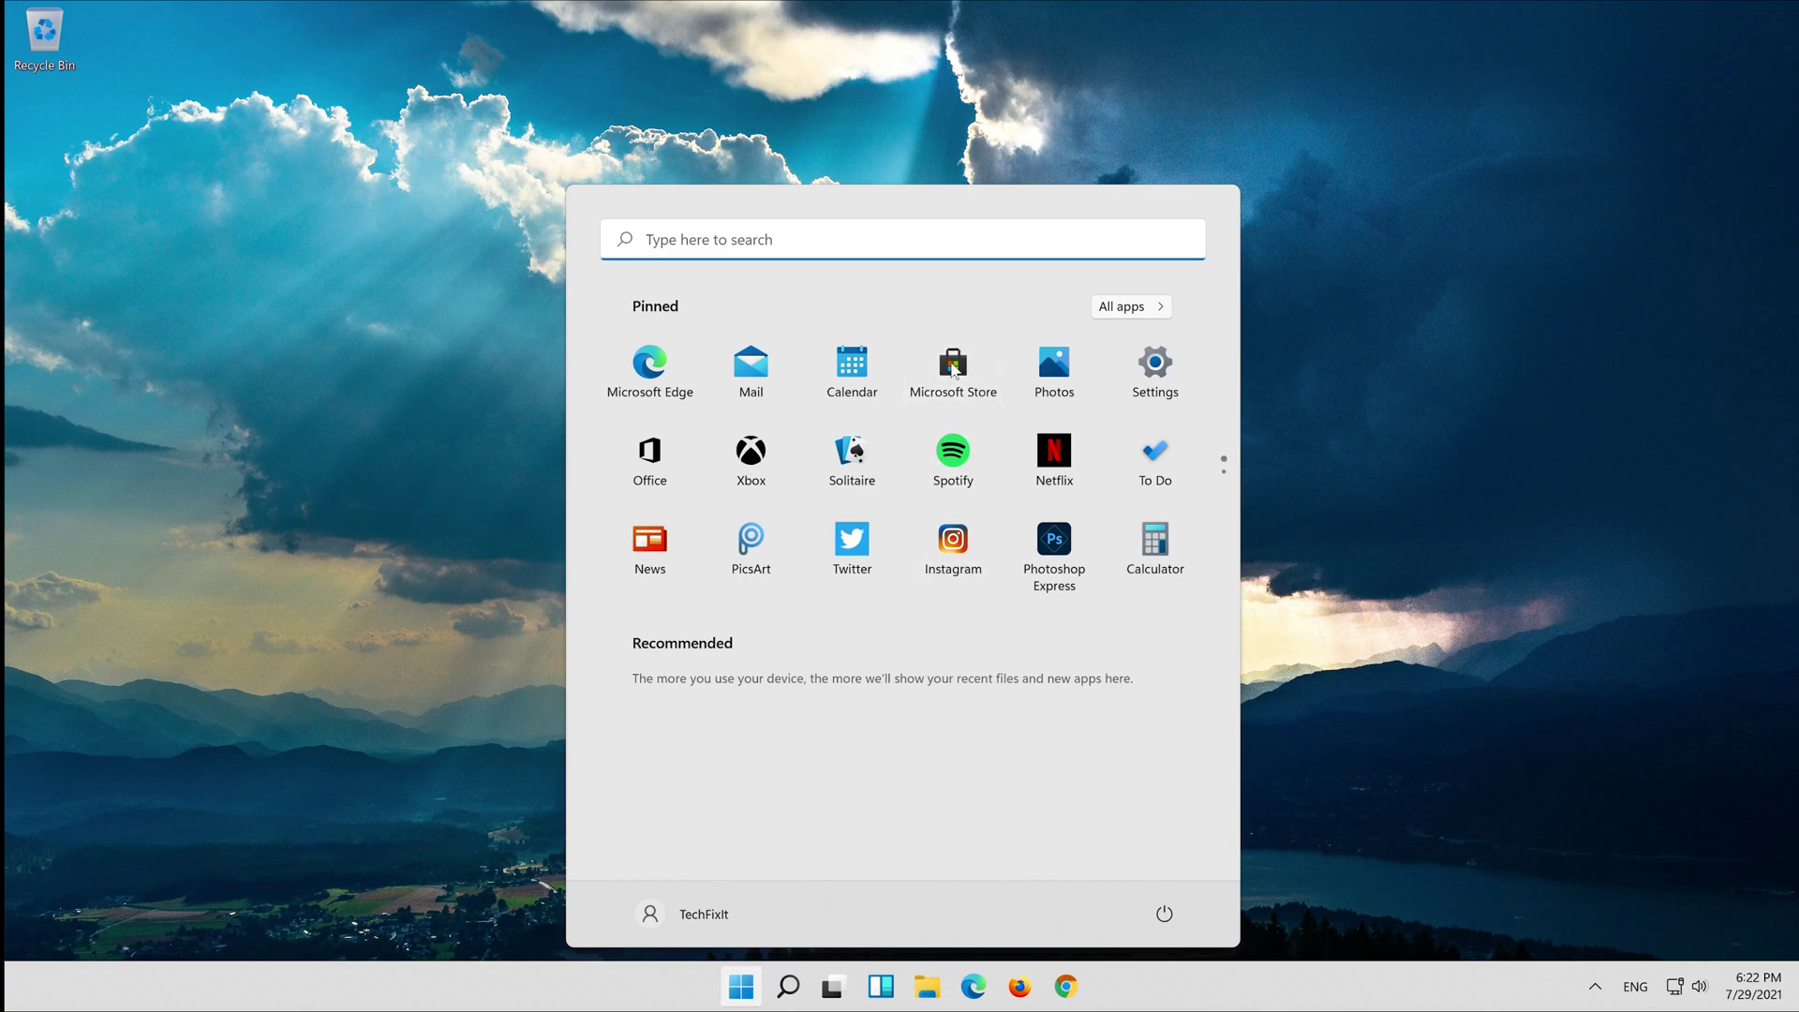
pyautogui.click(953, 369)
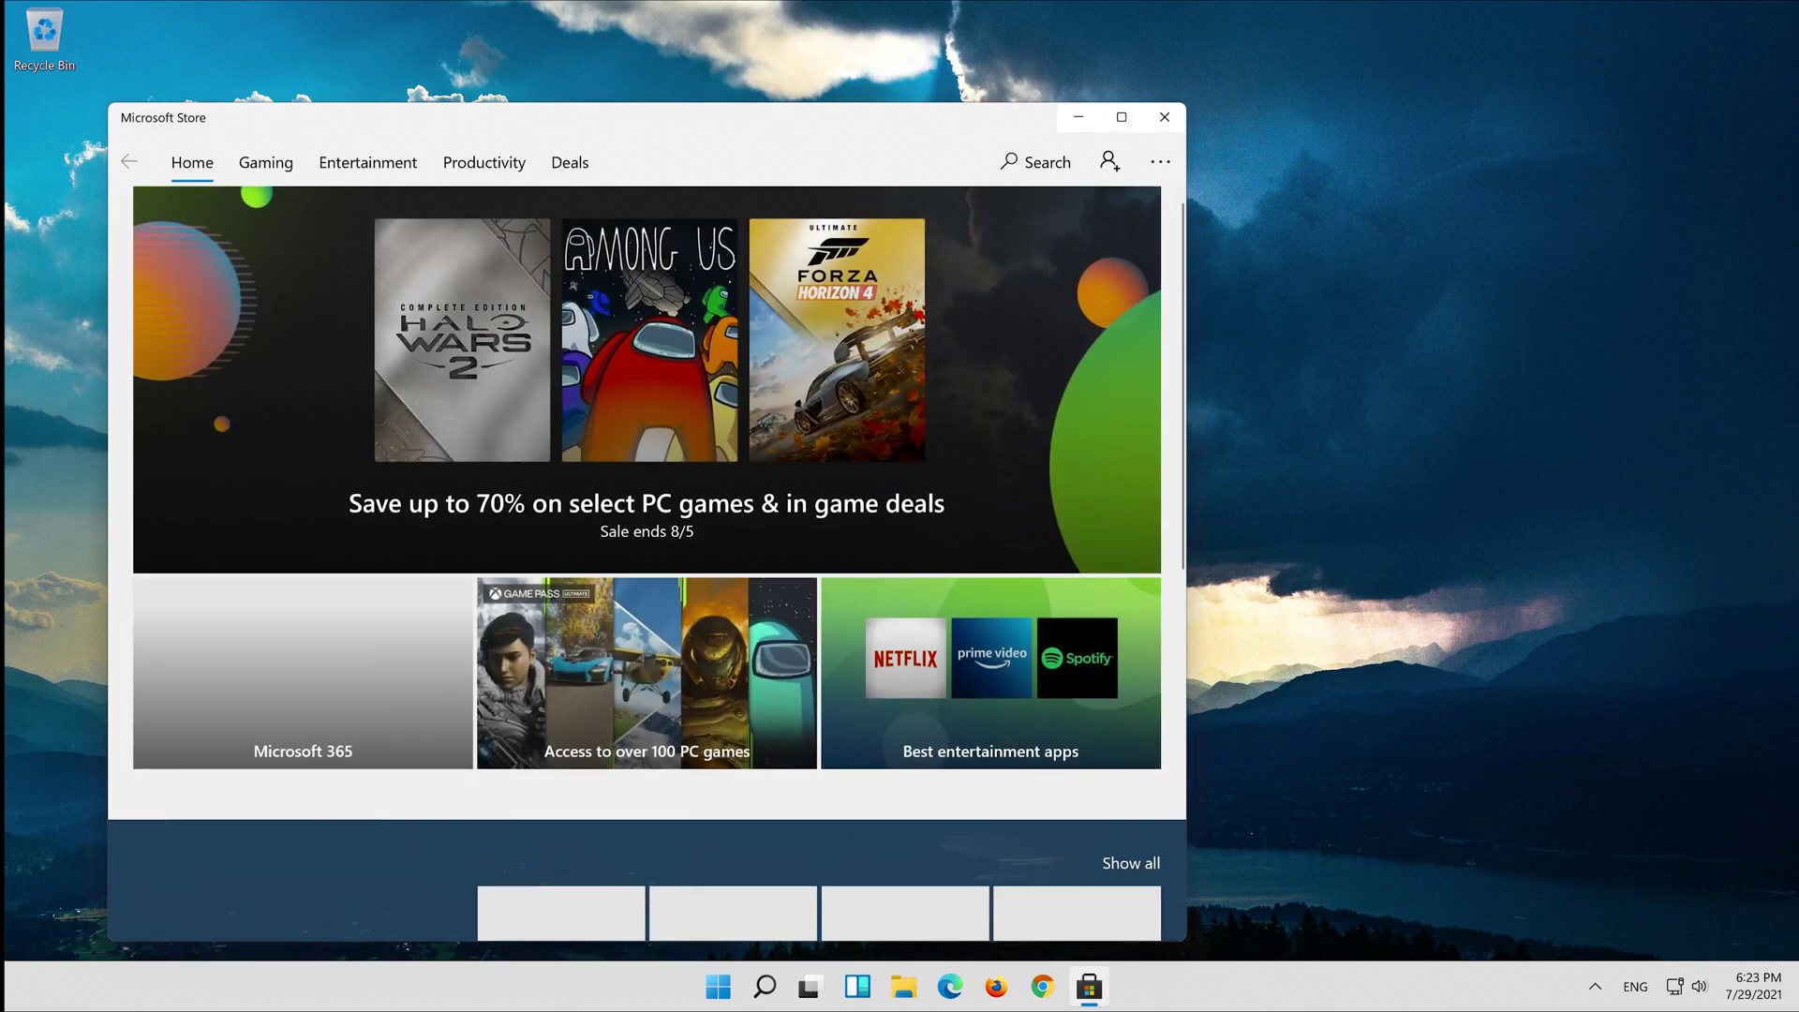
pyautogui.moveTo(763, 121); pyautogui.dragTo(1077, 80)
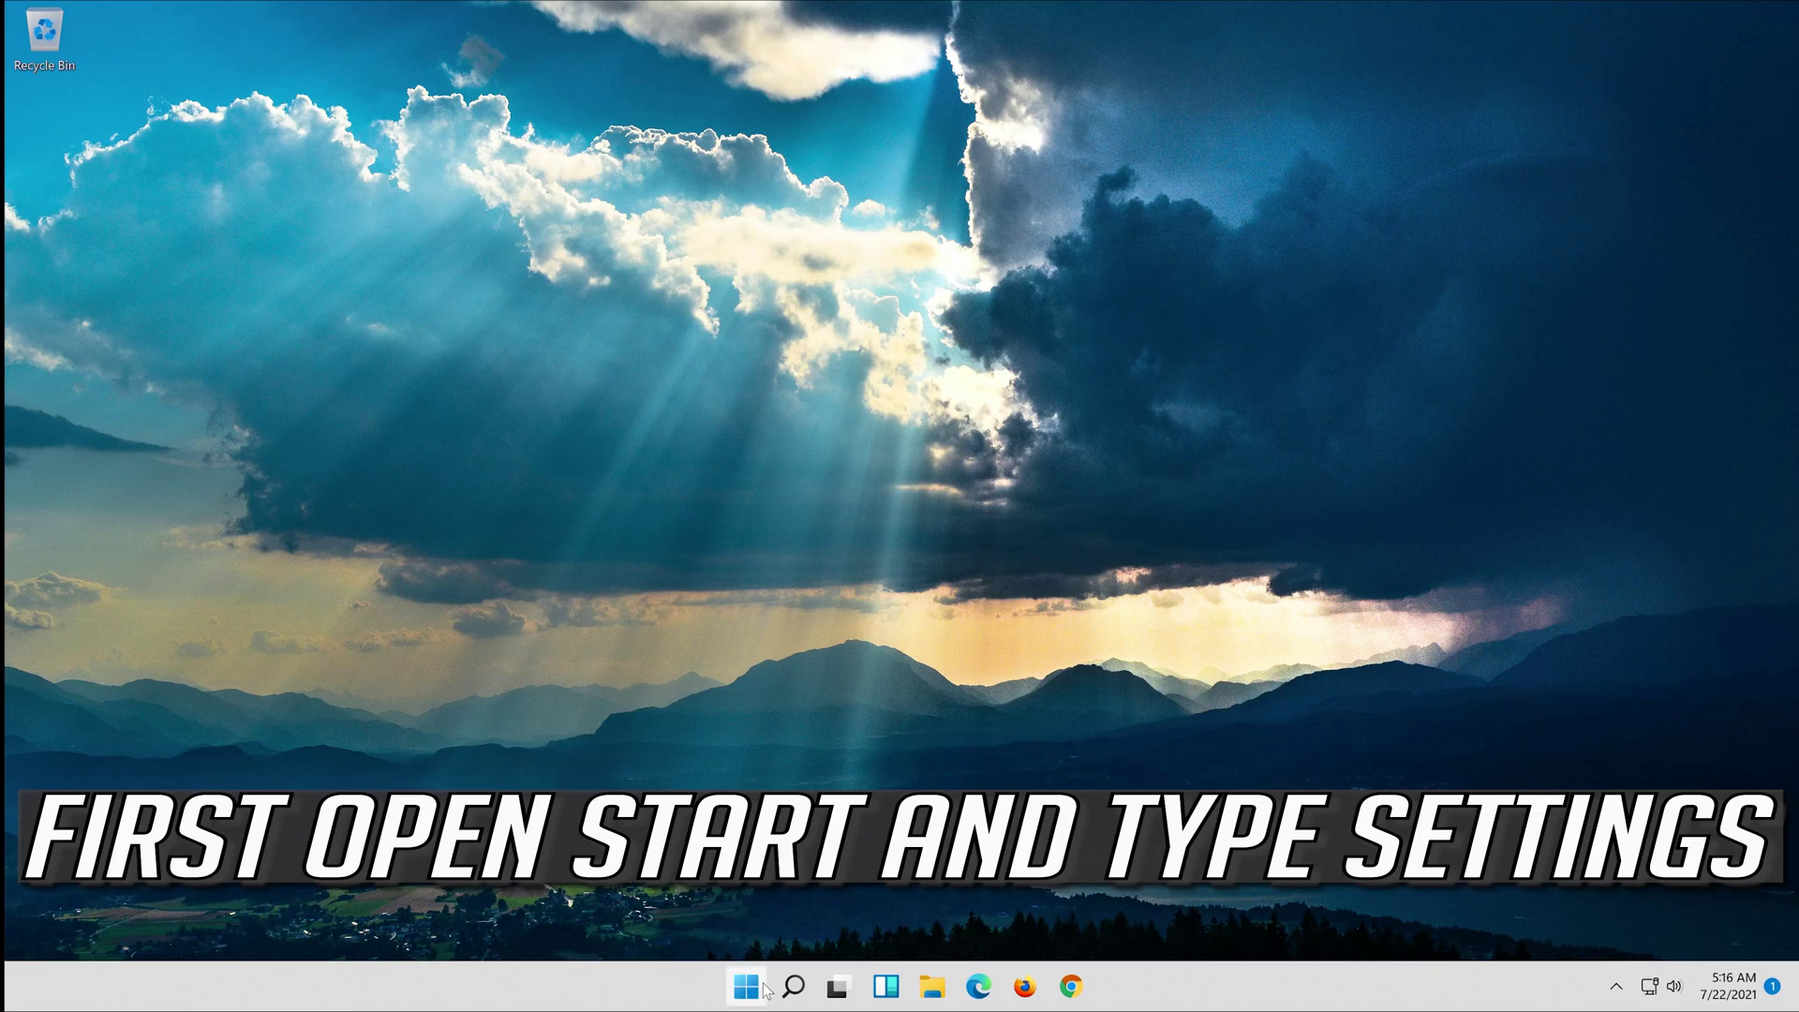
# Step: Relaunch Settings from a Start search and scroll the System page down to Troubleshoot
pyautogui.click(748, 987)
pyautogui.write('settings')
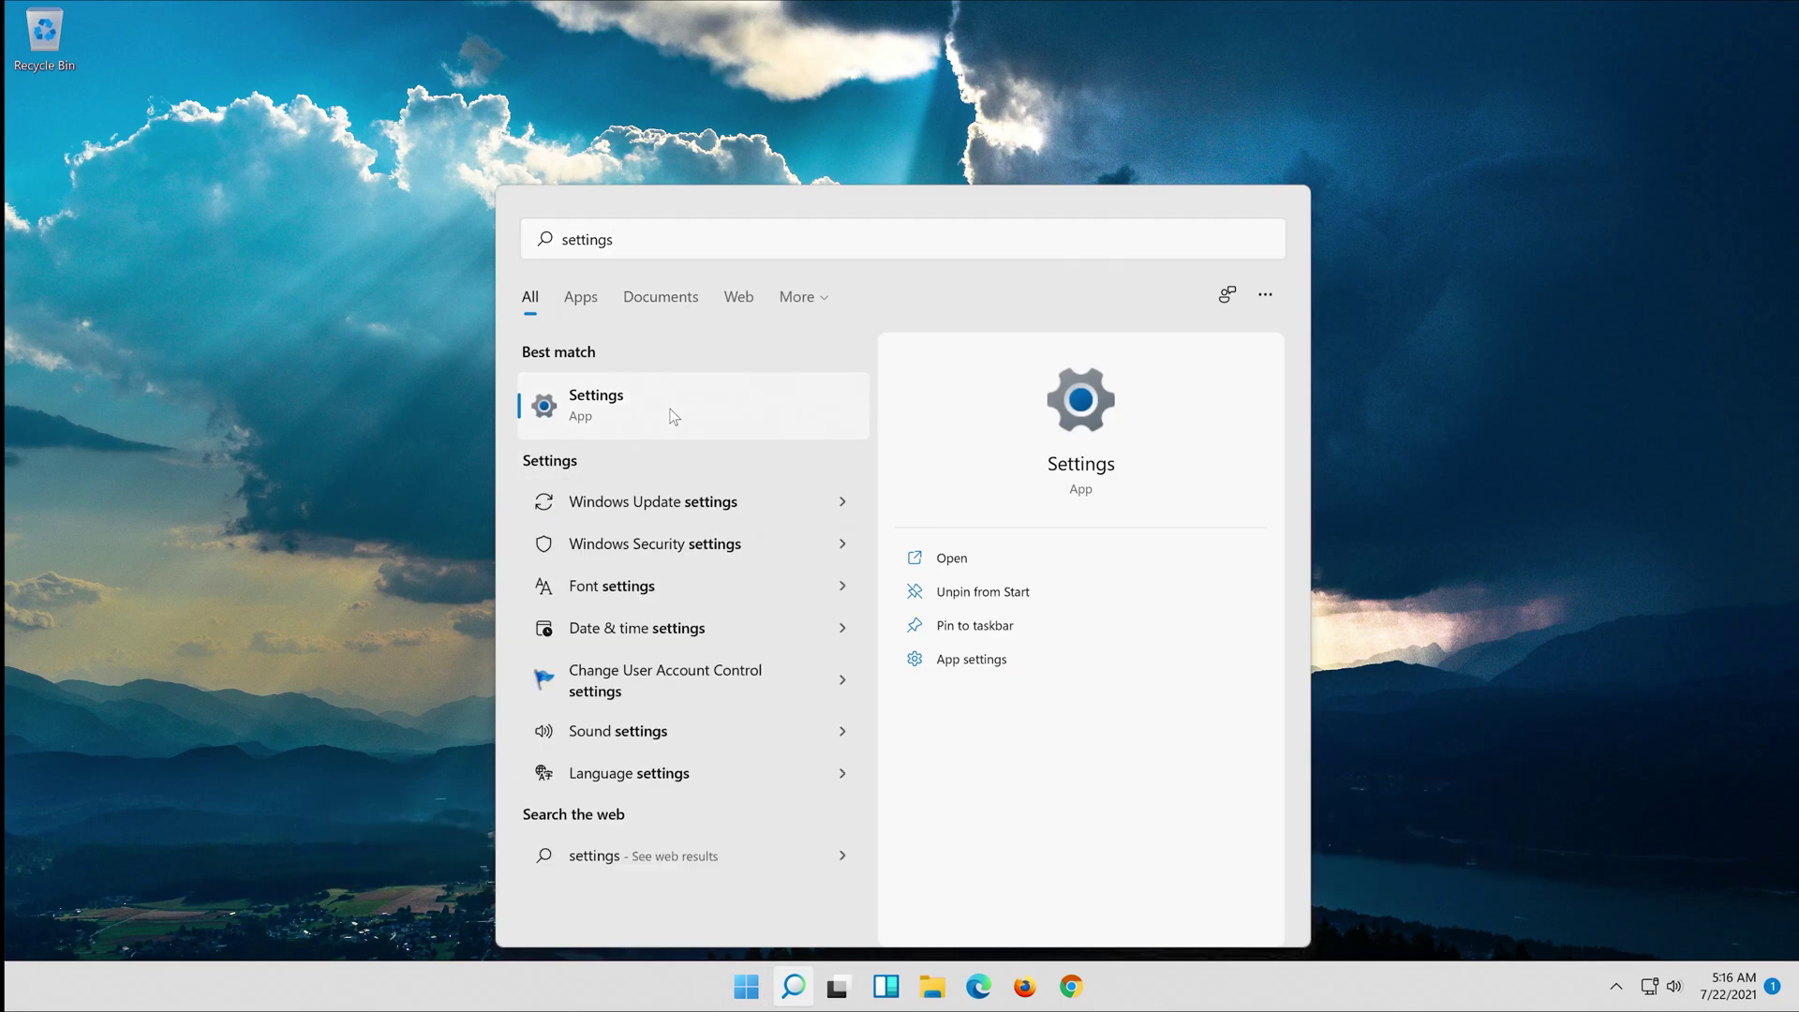
pyautogui.click(674, 416)
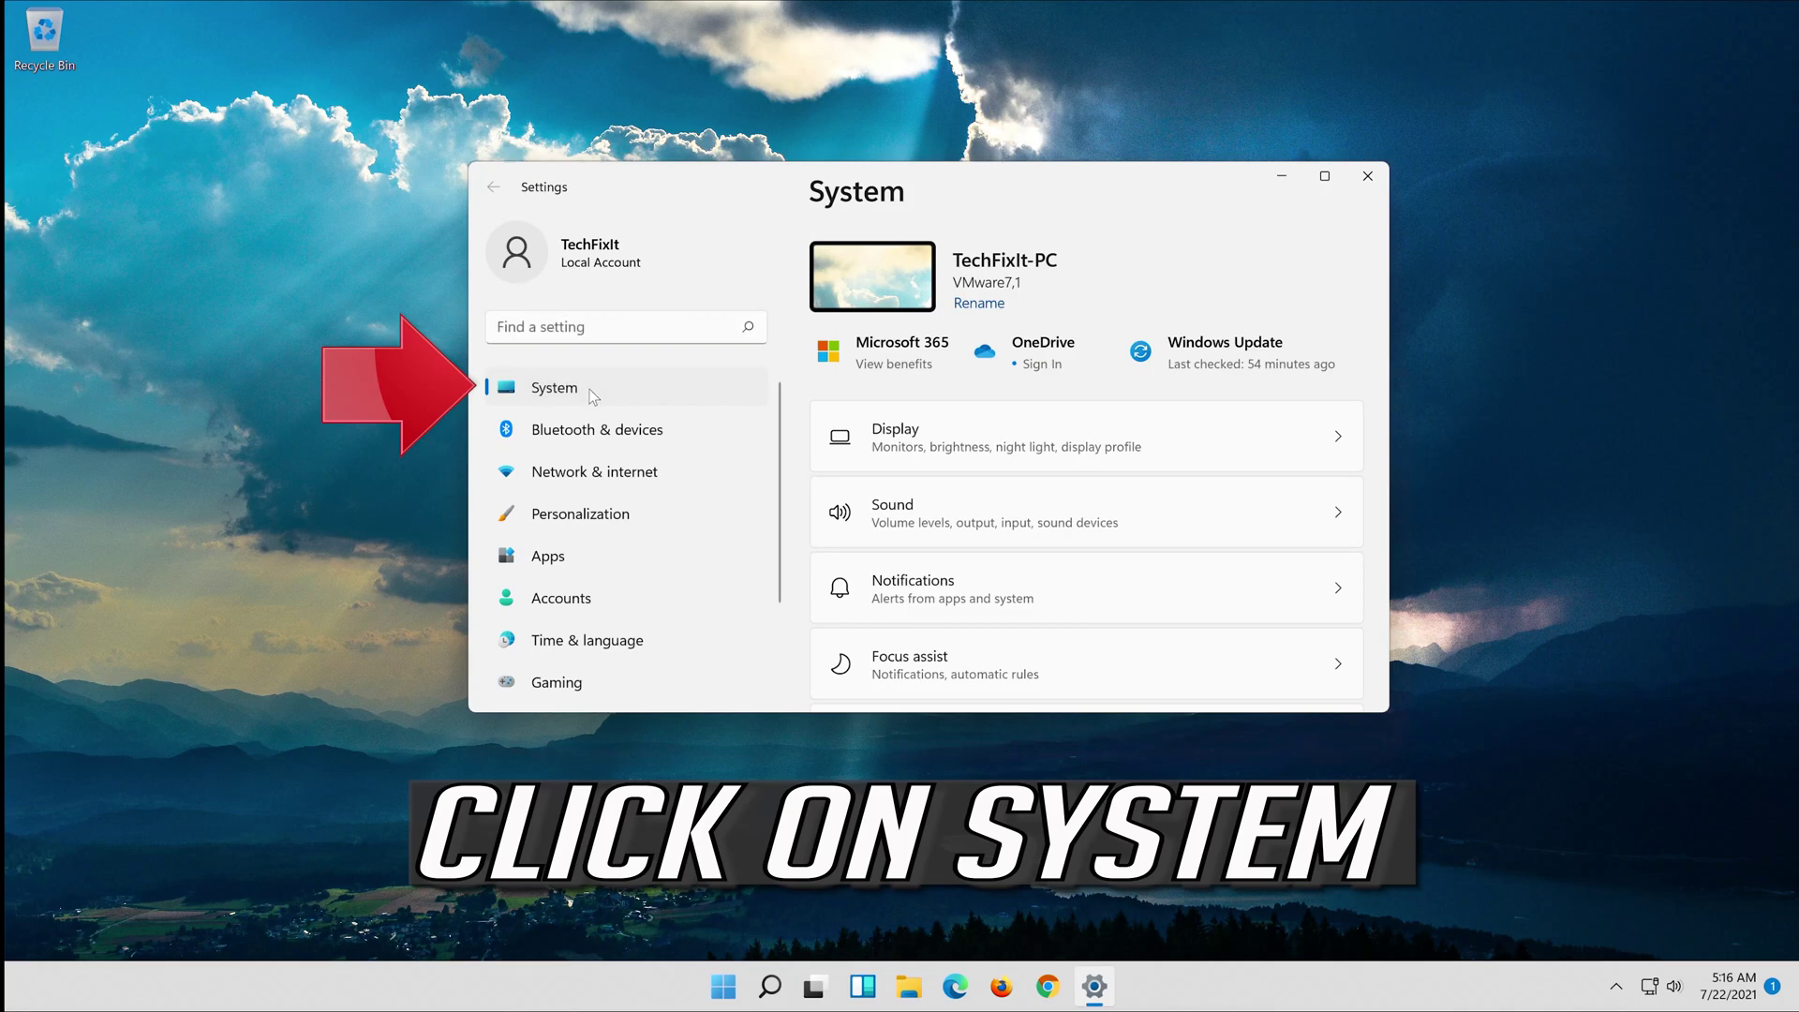
pyautogui.scroll(-2, 1030, 577)
pyautogui.scroll(-5, 1030, 577)
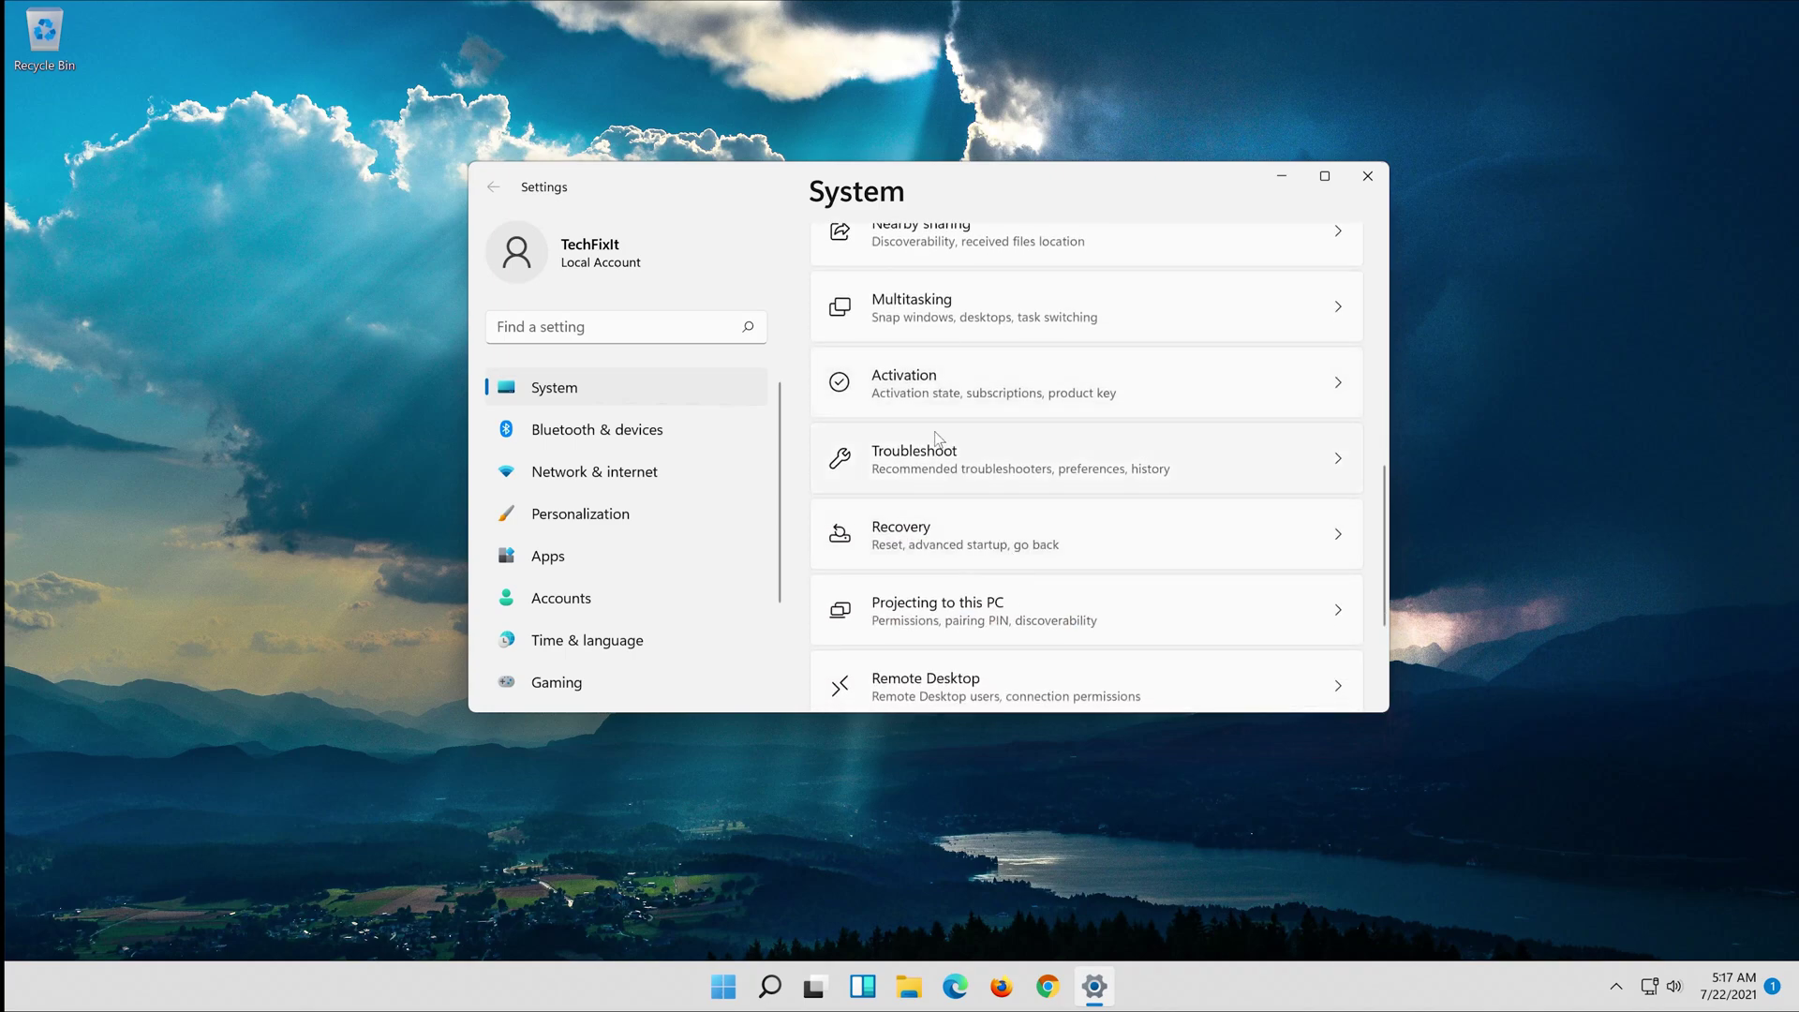
# Step: Go to Troubleshoot > Other troubleshooters and run the Windows Store Apps troubleshooter
pyautogui.click(977, 466)
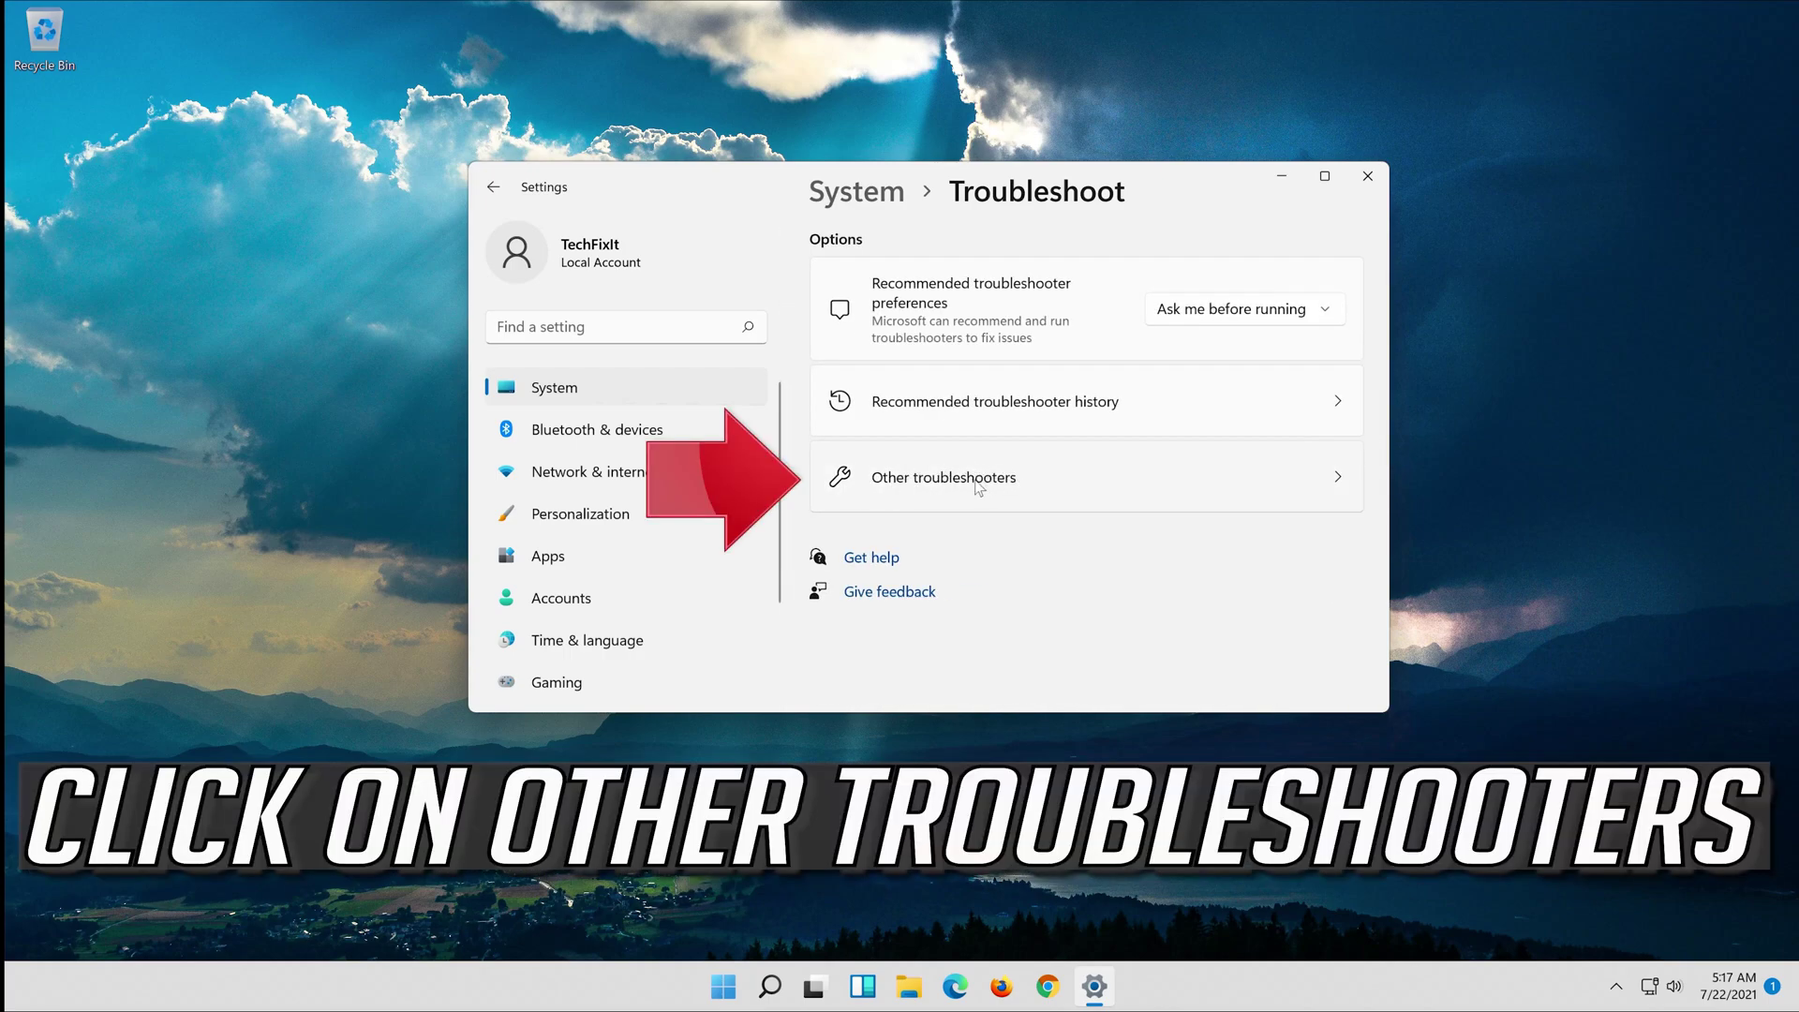
pyautogui.click(1023, 482)
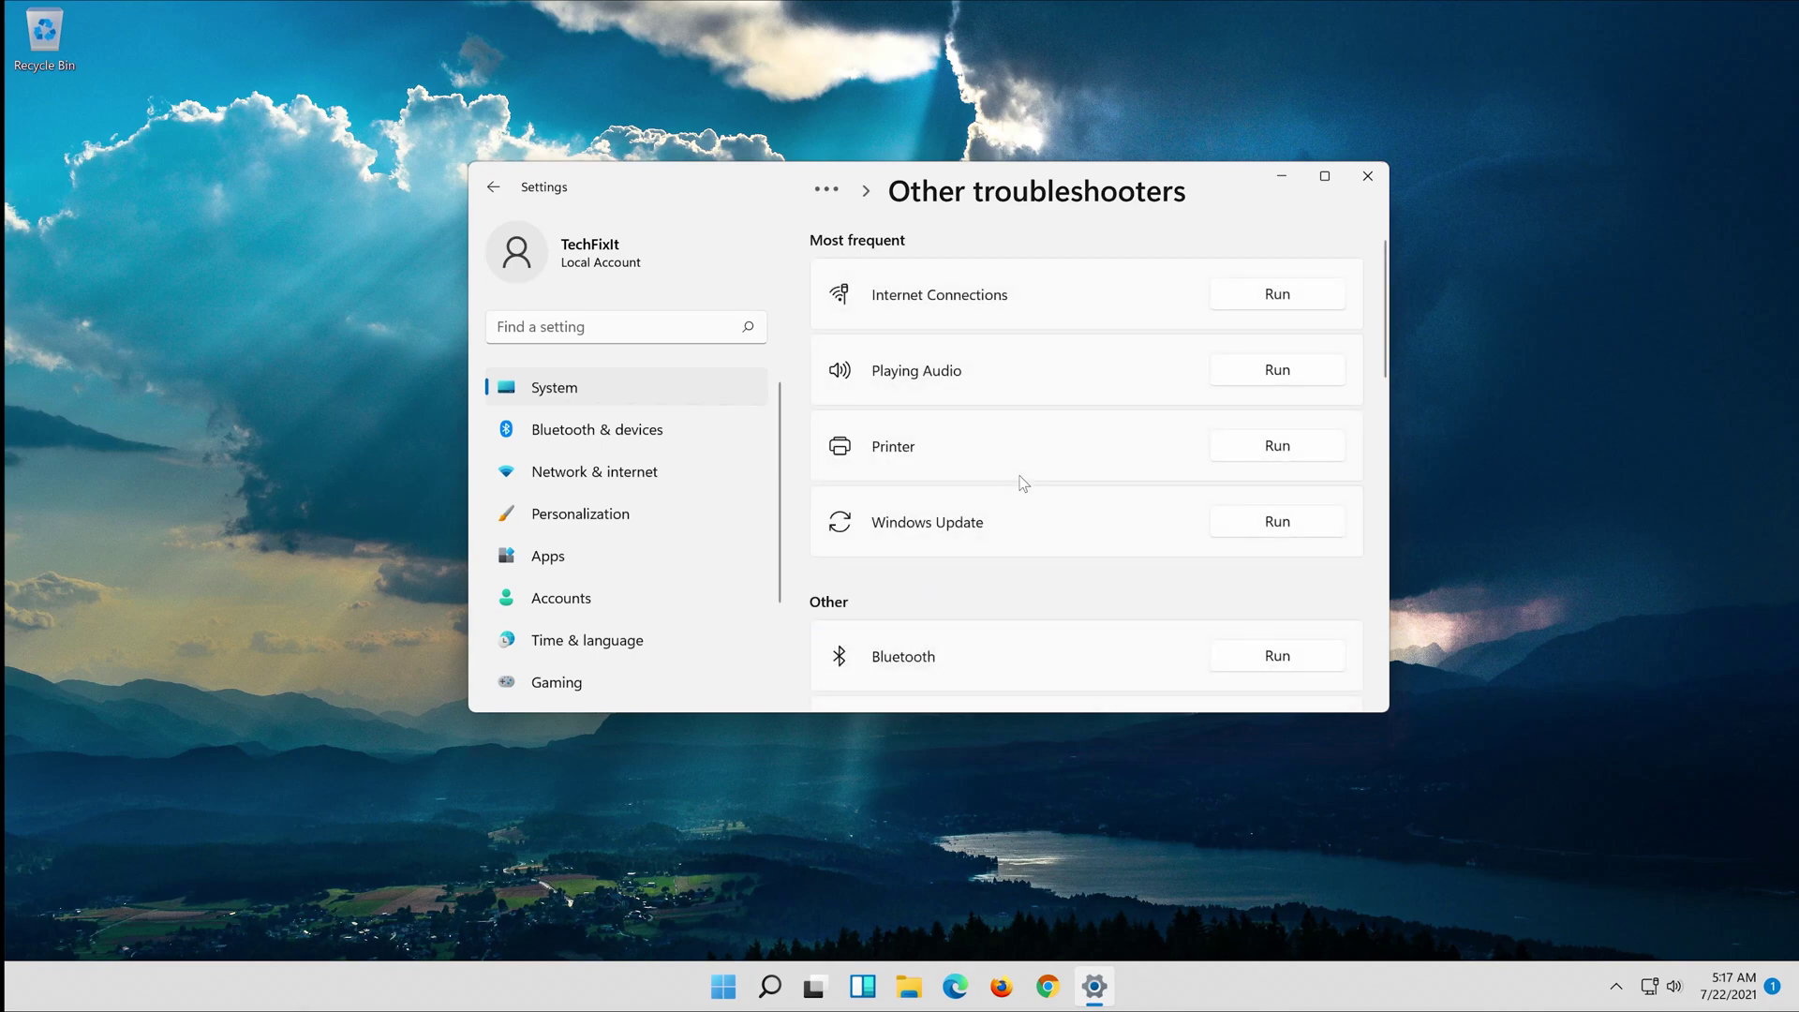
pyautogui.scroll(-5, 1023, 483)
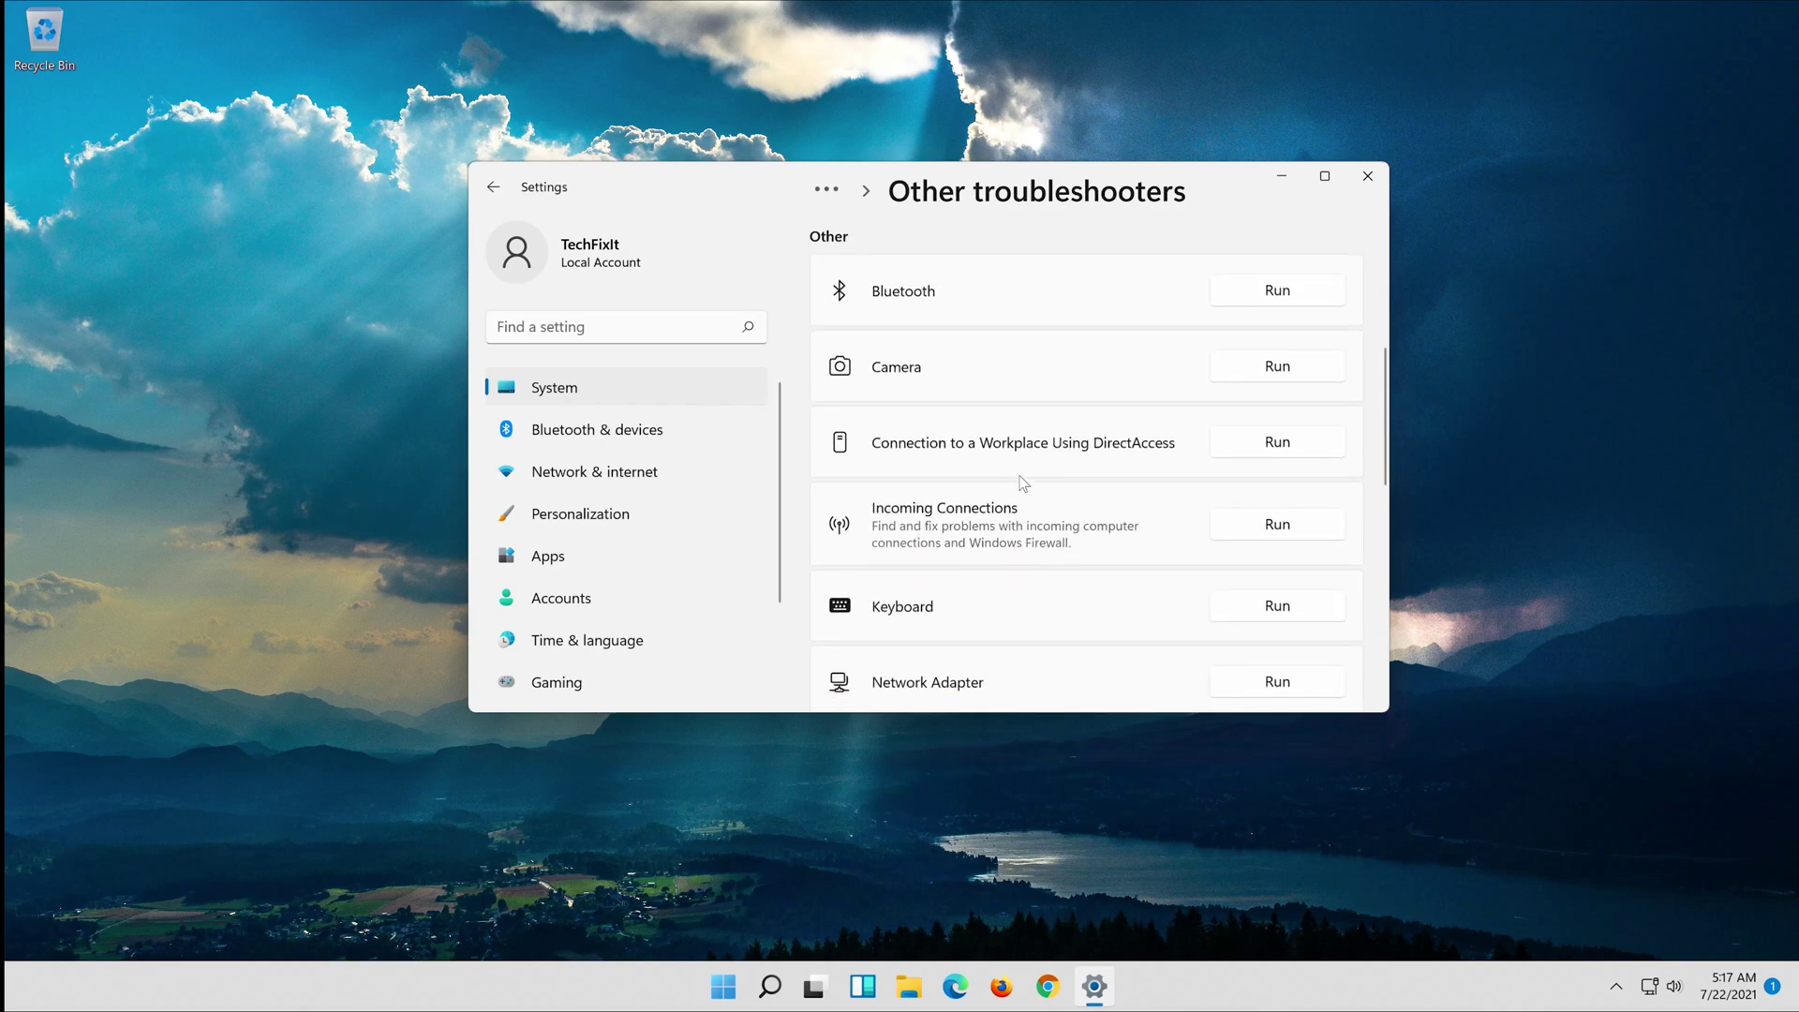
pyautogui.scroll(-4, 1023, 483)
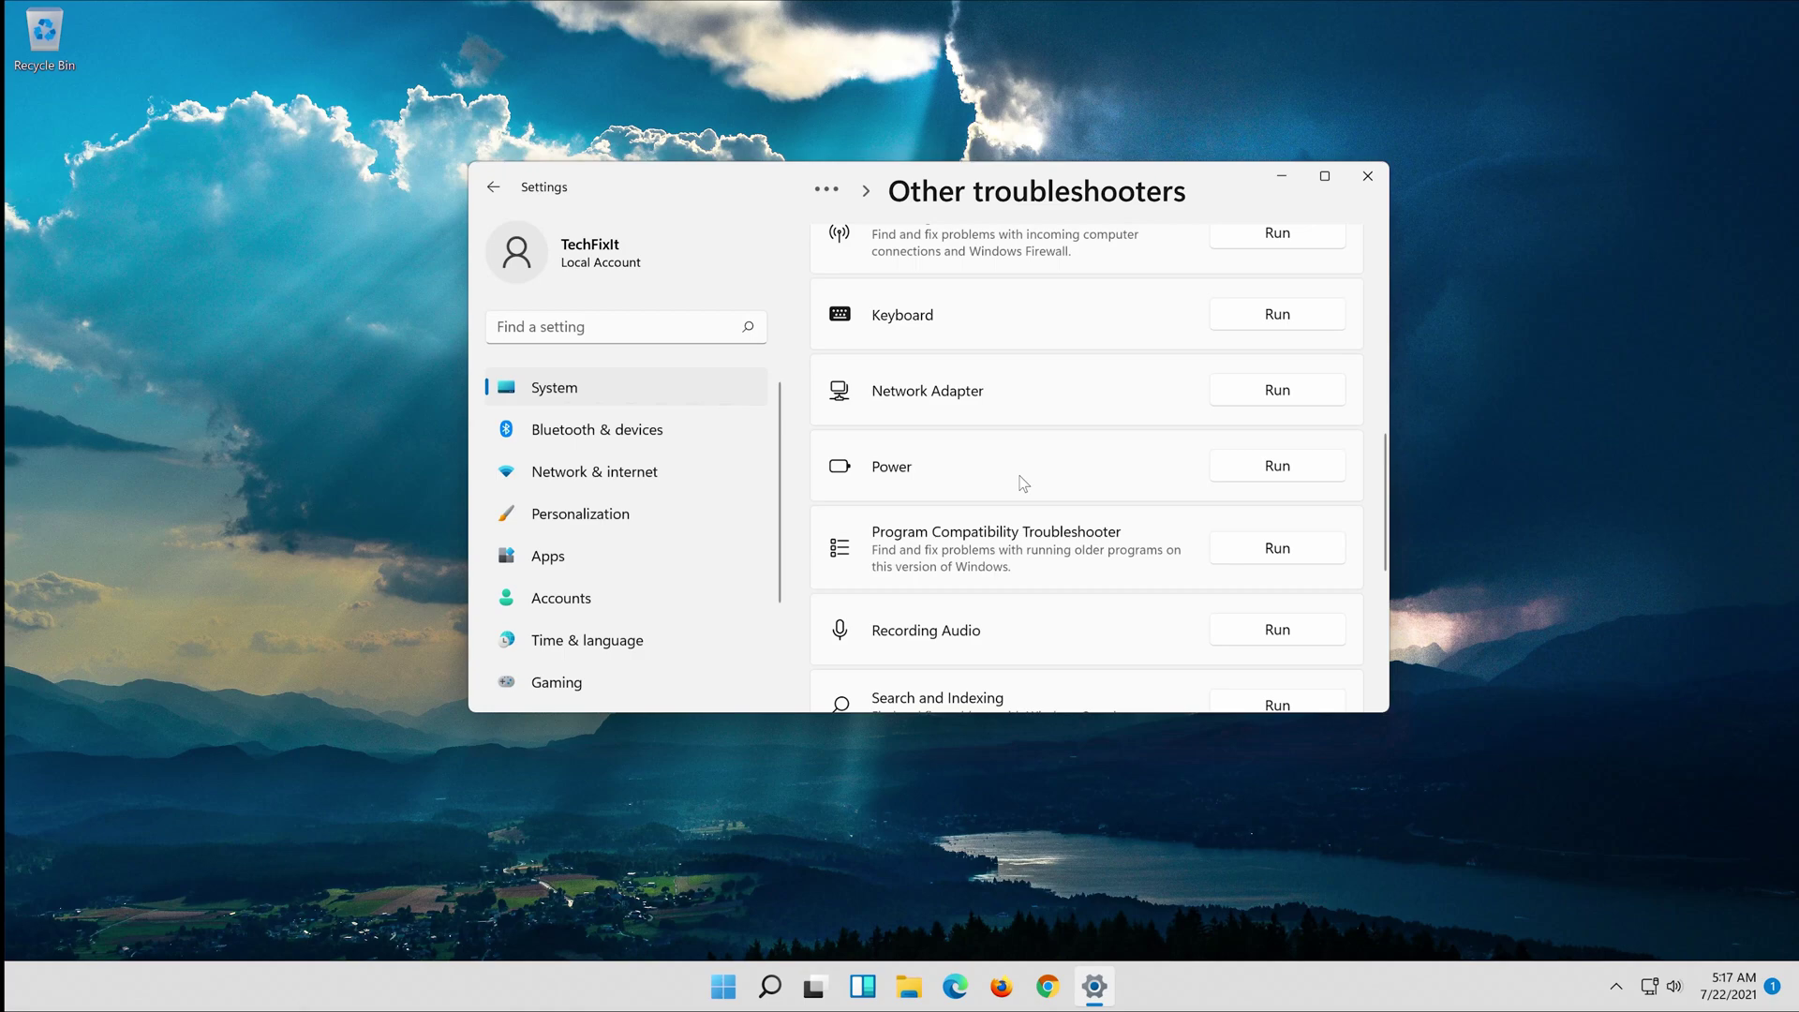
pyautogui.scroll(-3, 1024, 483)
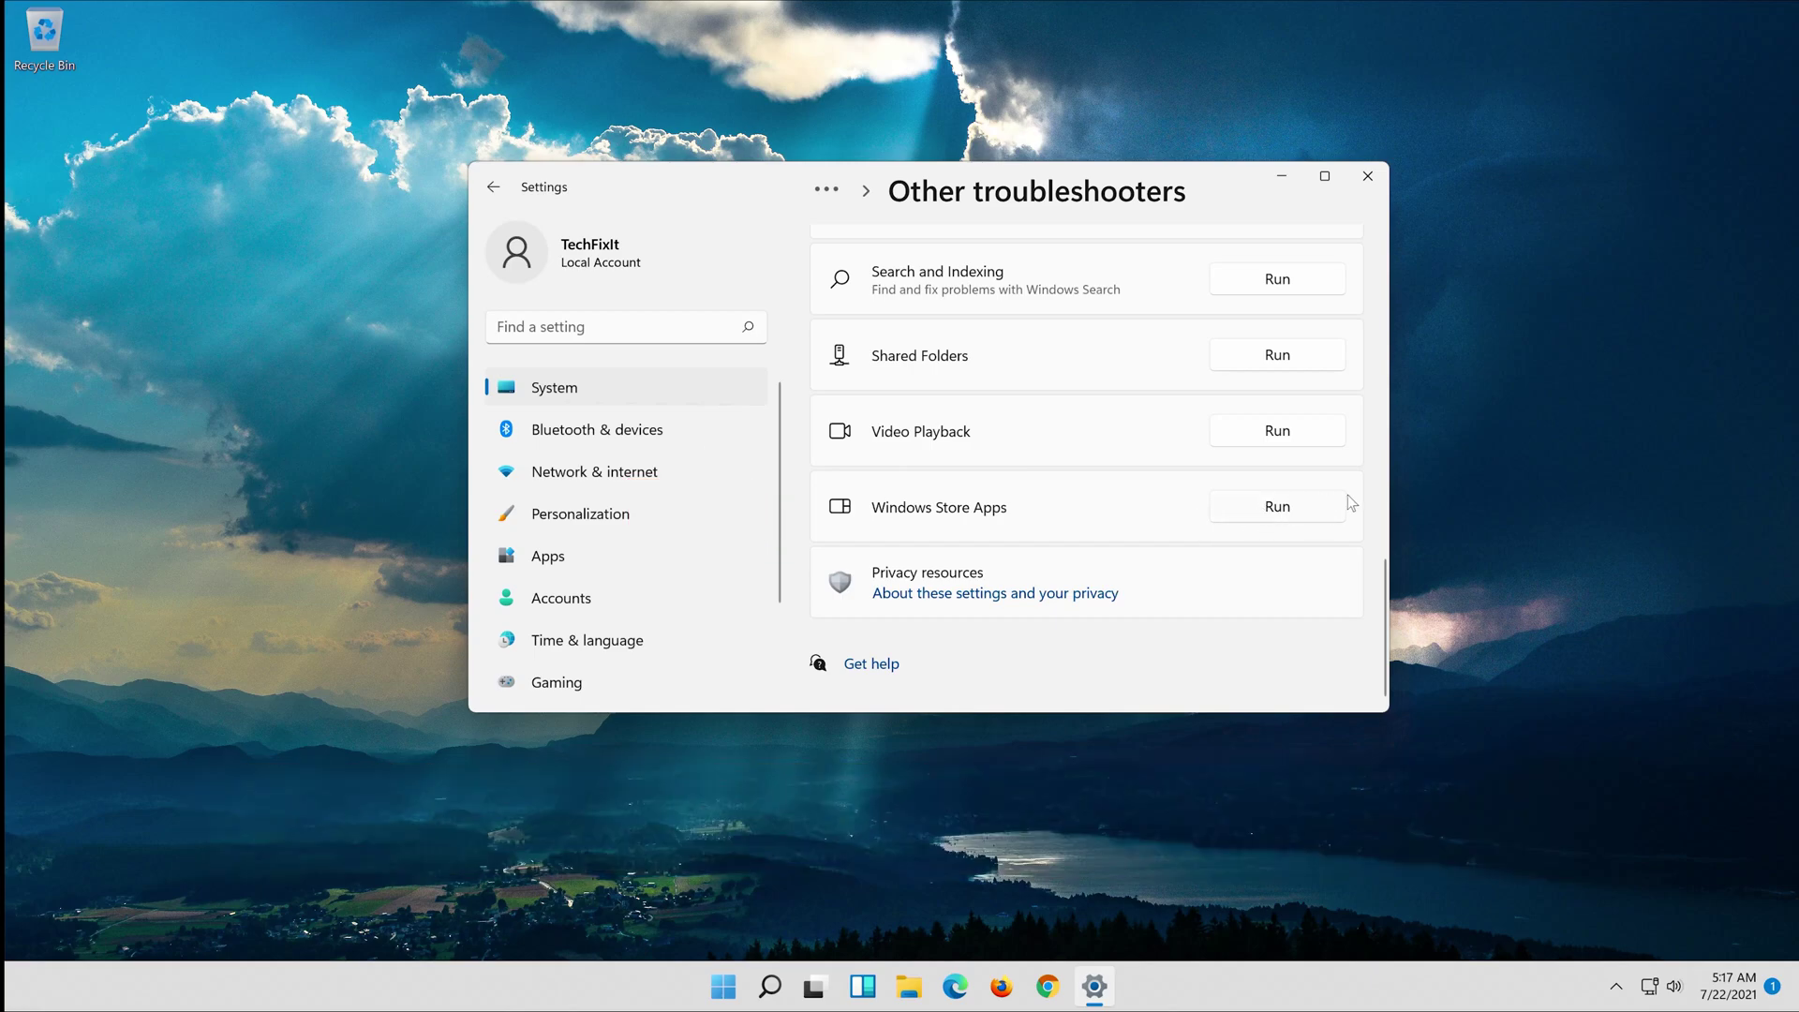
pyautogui.click(1279, 507)
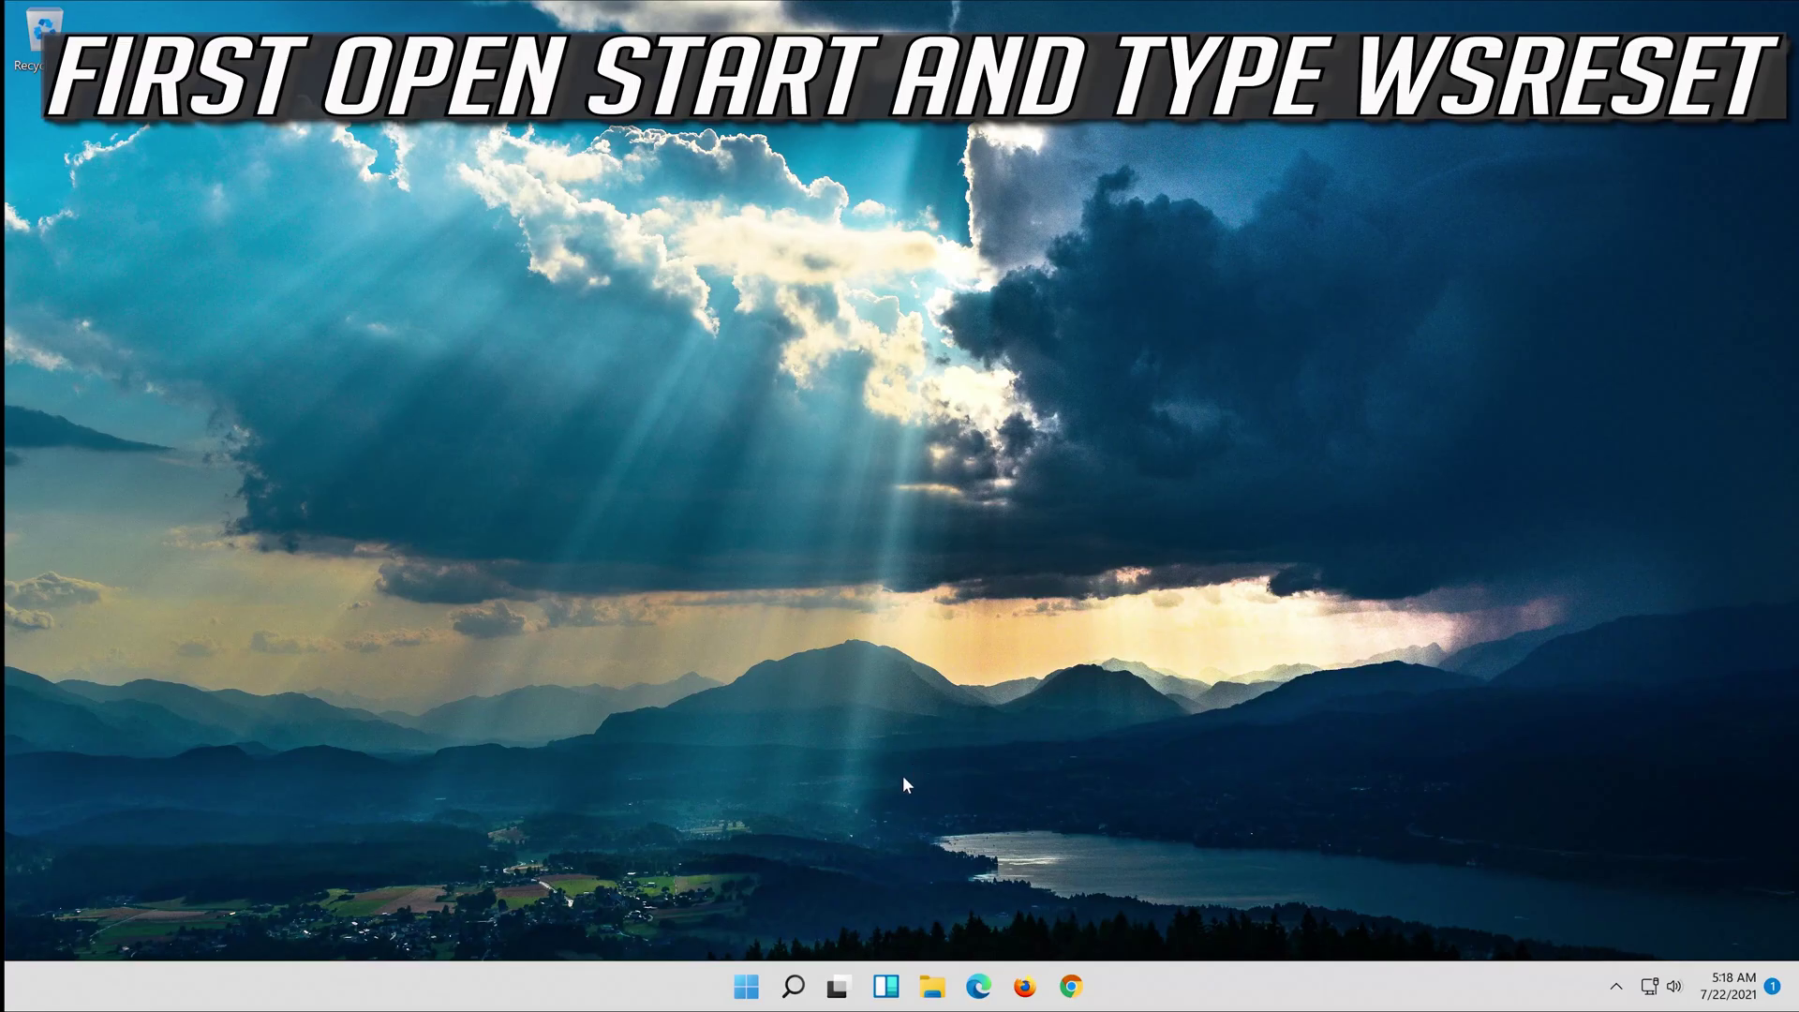
# Step: Search Start for 'wsreset' and run the command to reset the Store
pyautogui.click(747, 995)
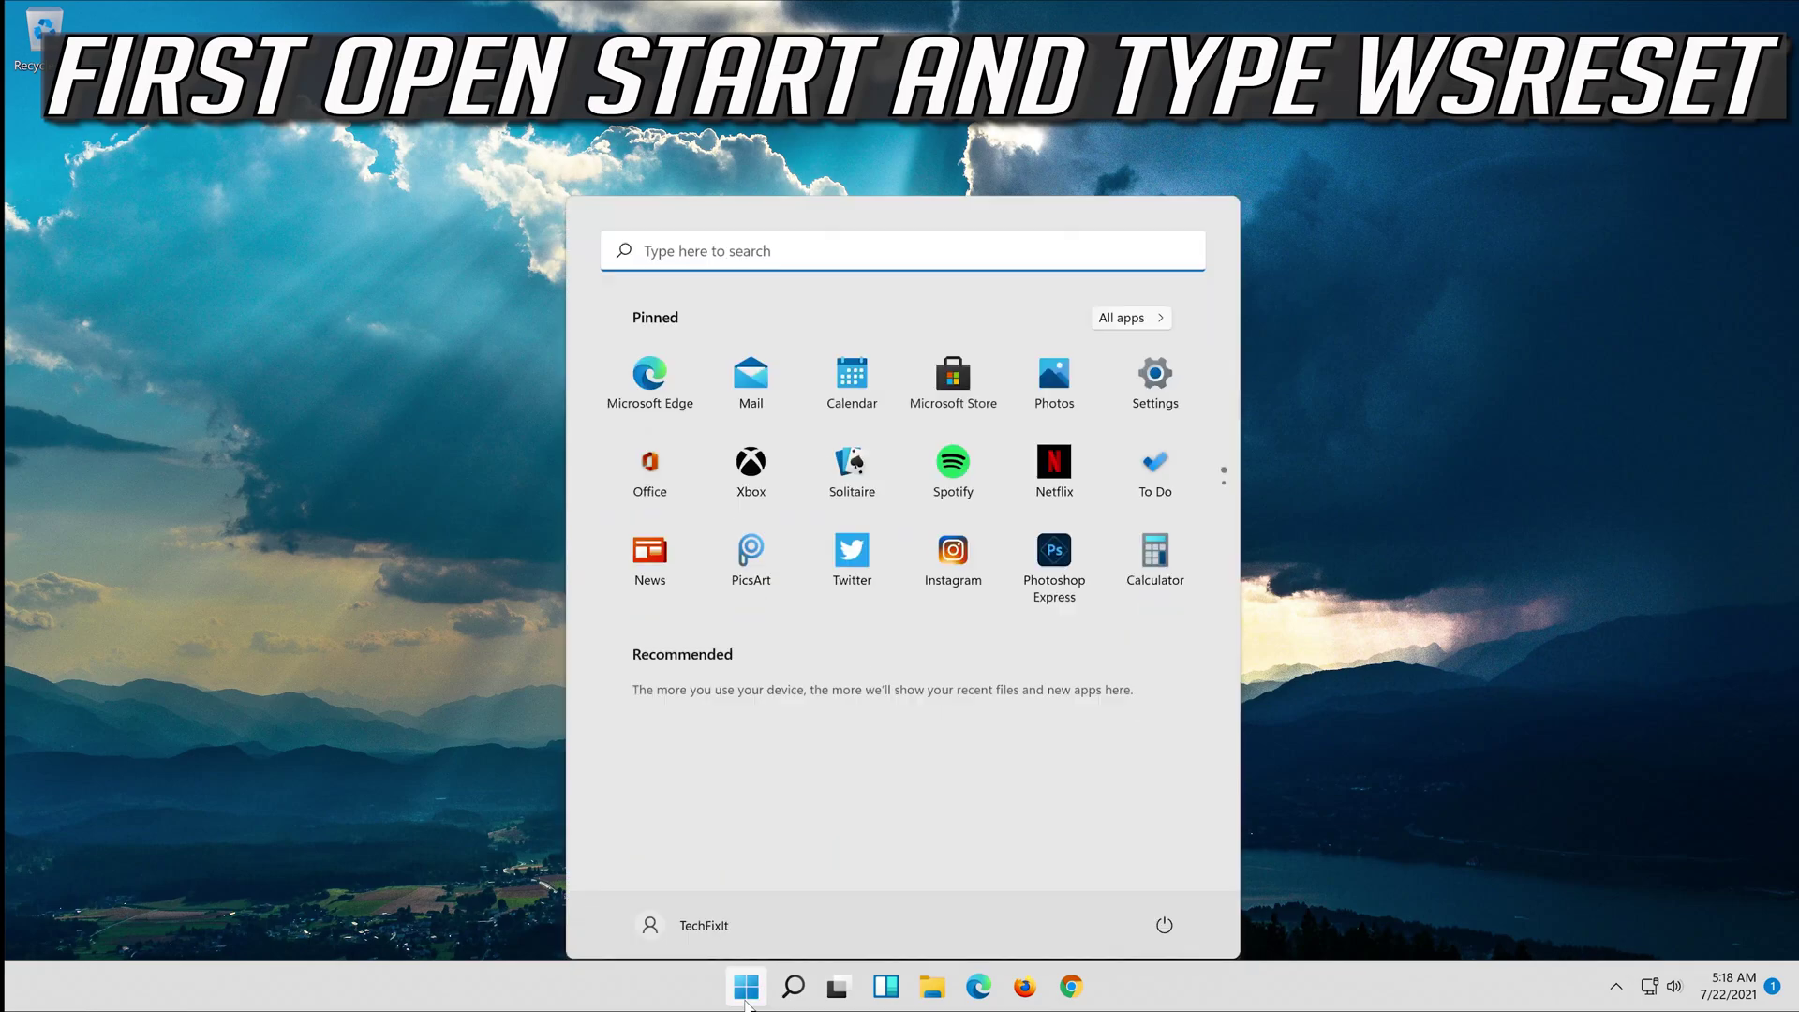
pyautogui.write('ws')
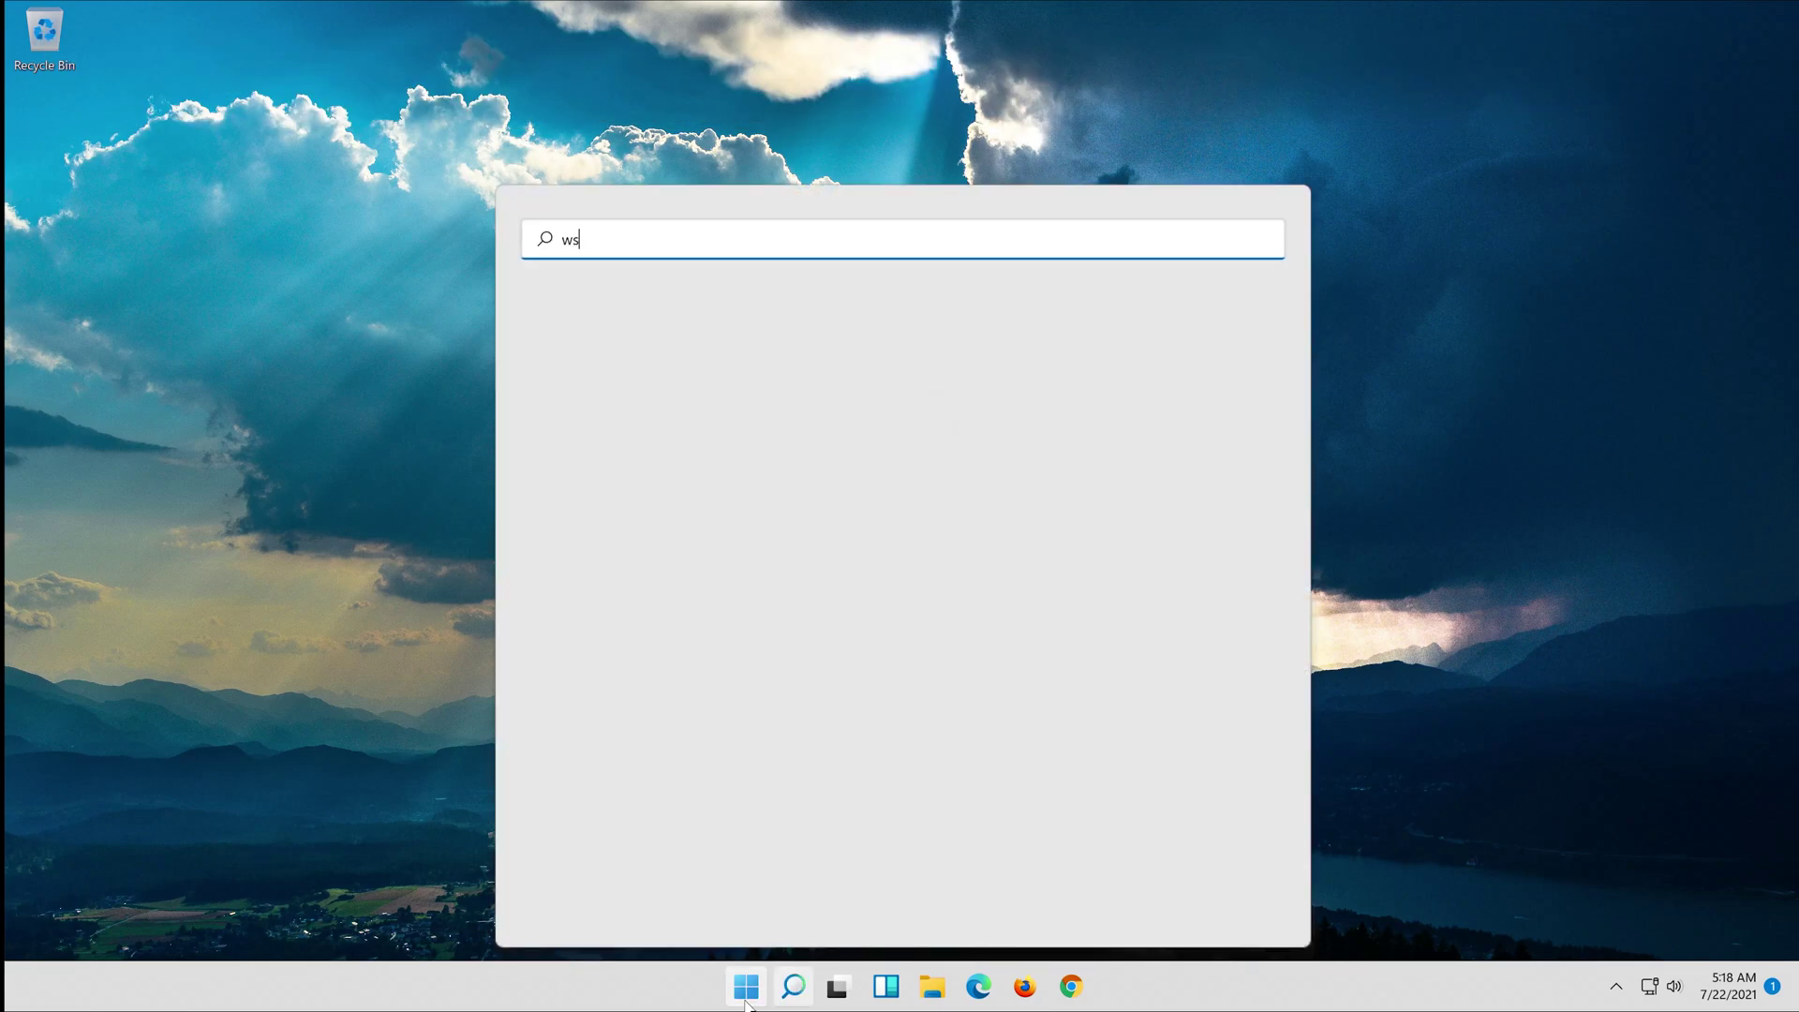
pyautogui.write('reset')
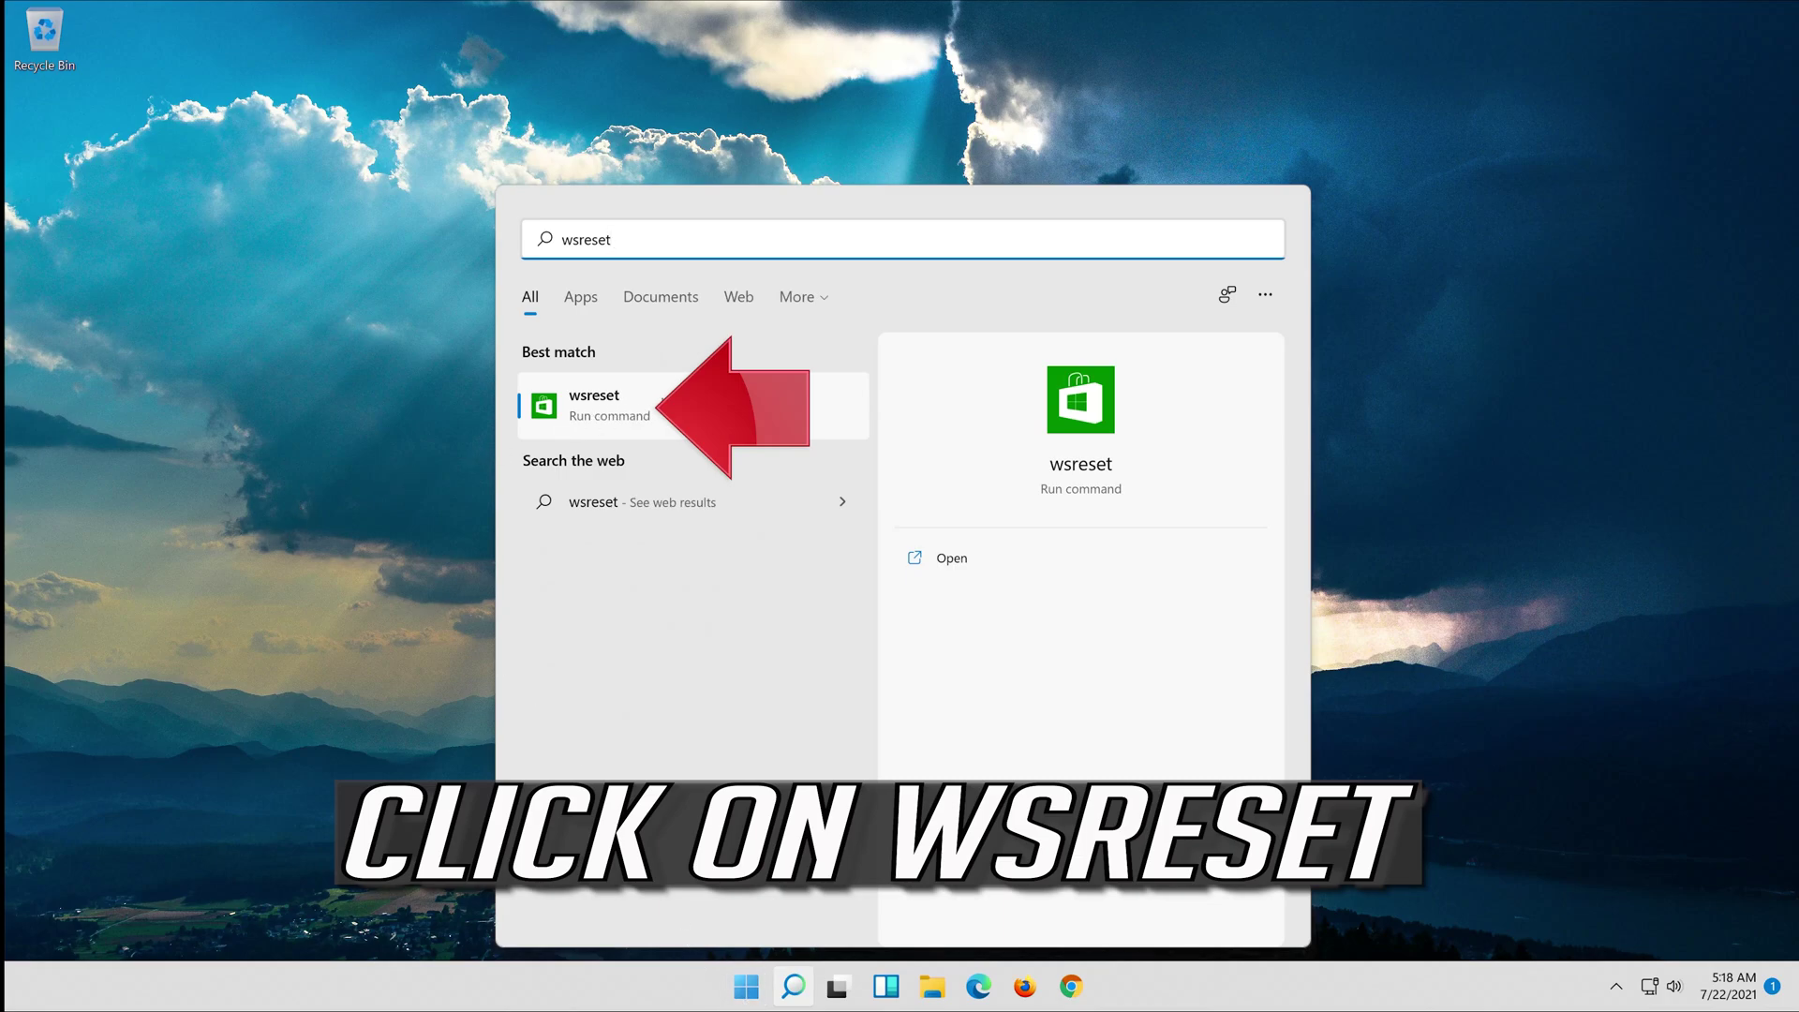
pyautogui.click(627, 412)
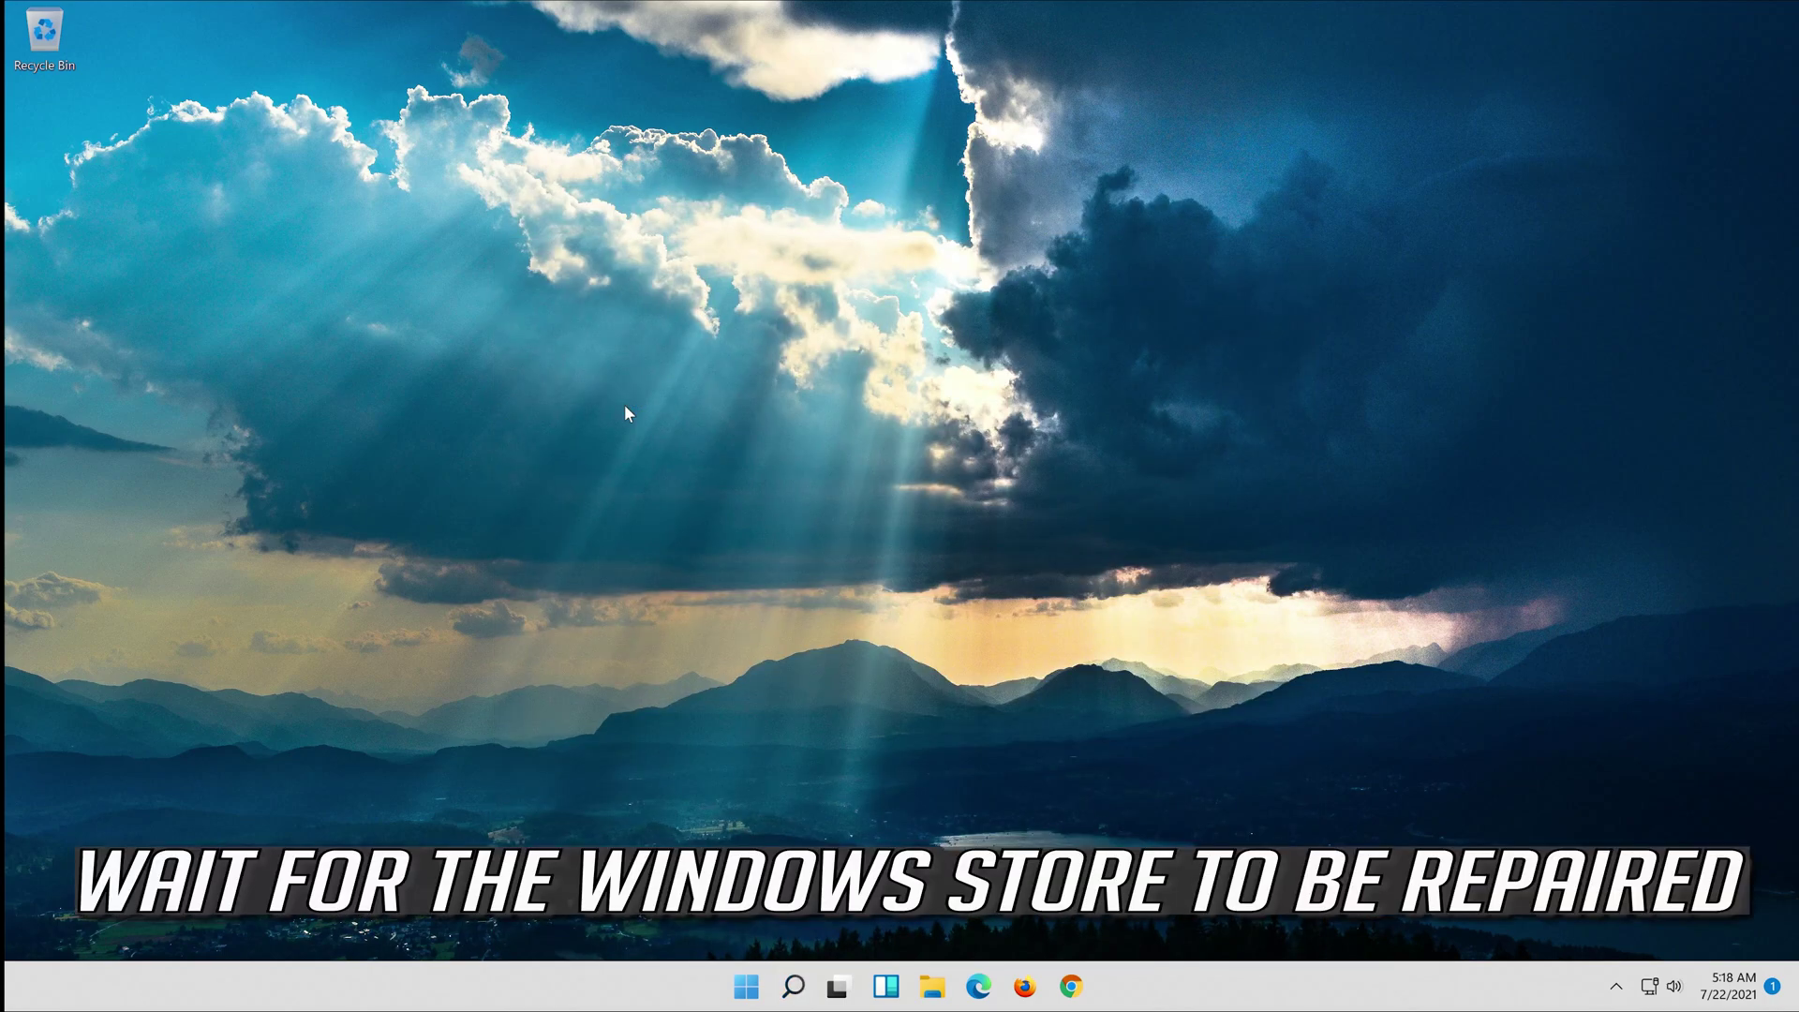